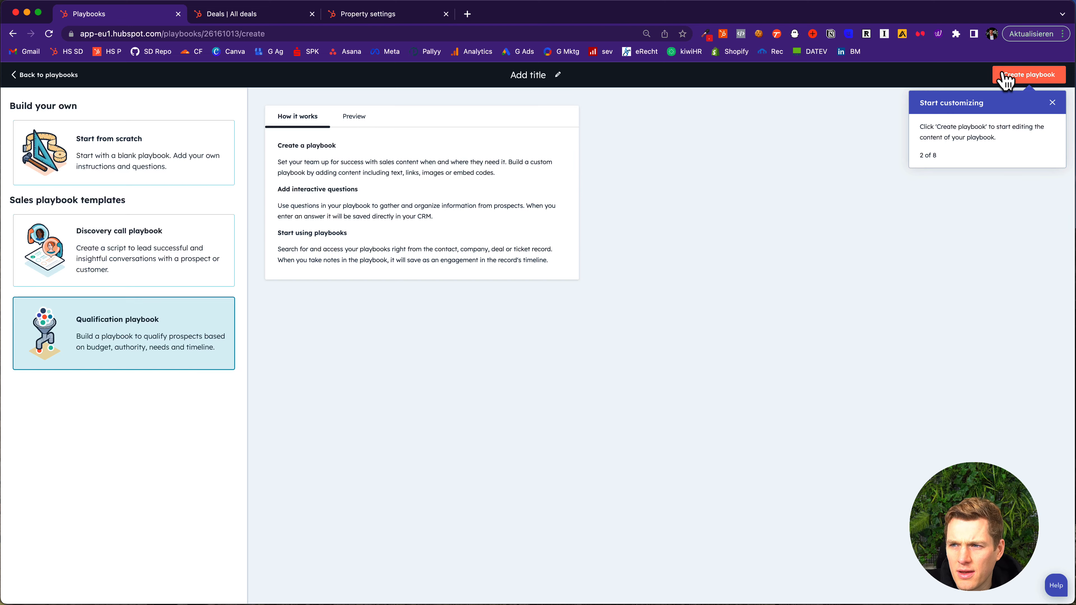
- Create a playbook from the Qualification playbook template, title it "Qualification Playbook", and dismiss the guidance tip
left_click(1010, 77)
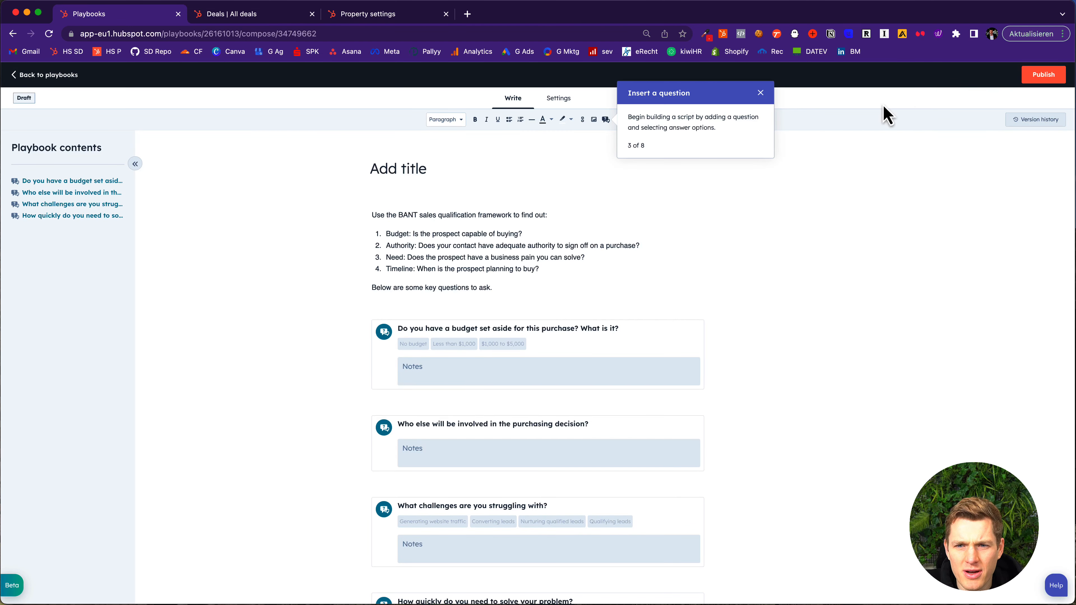
double_click(392, 169)
triple_click(393, 172)
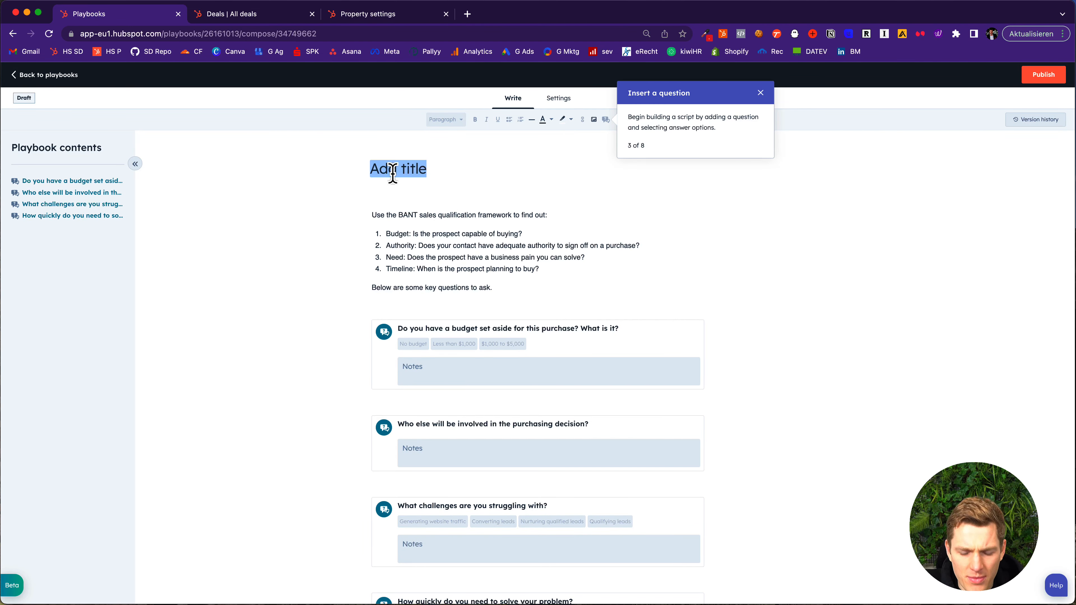
type("Qualification Playbook")
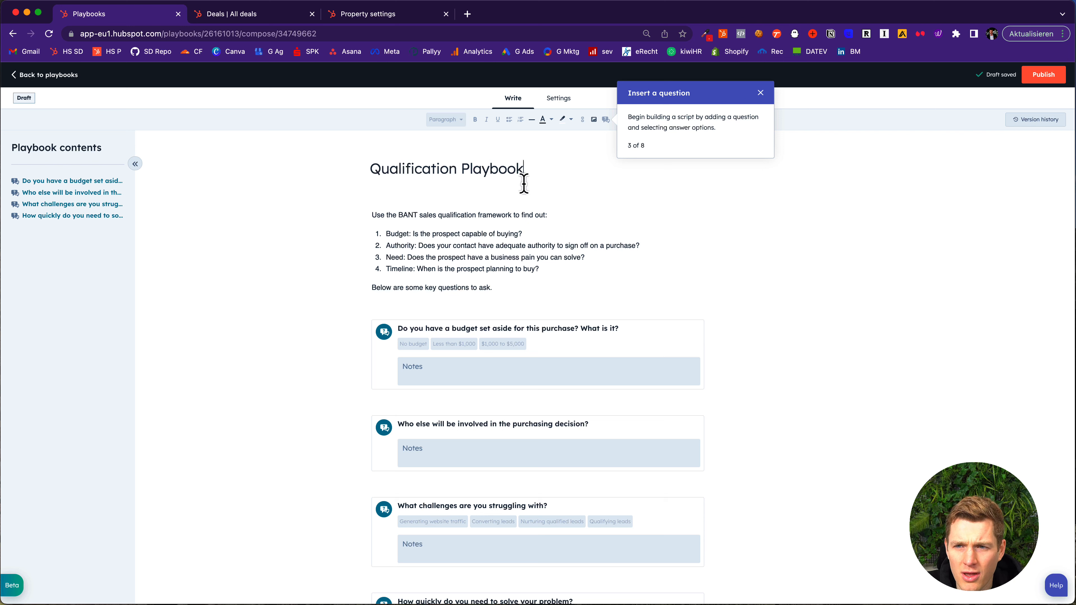
left_click(760, 92)
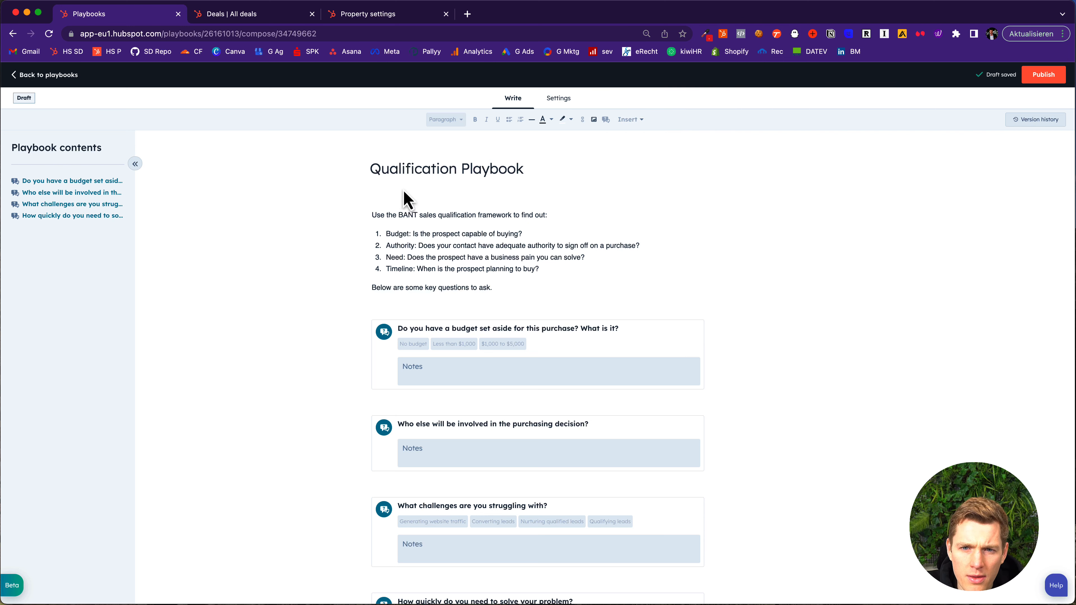
- Review the playbook's BANT introduction and qualification questions, and check the stages on the deal pipeline board
left_click(394, 206)
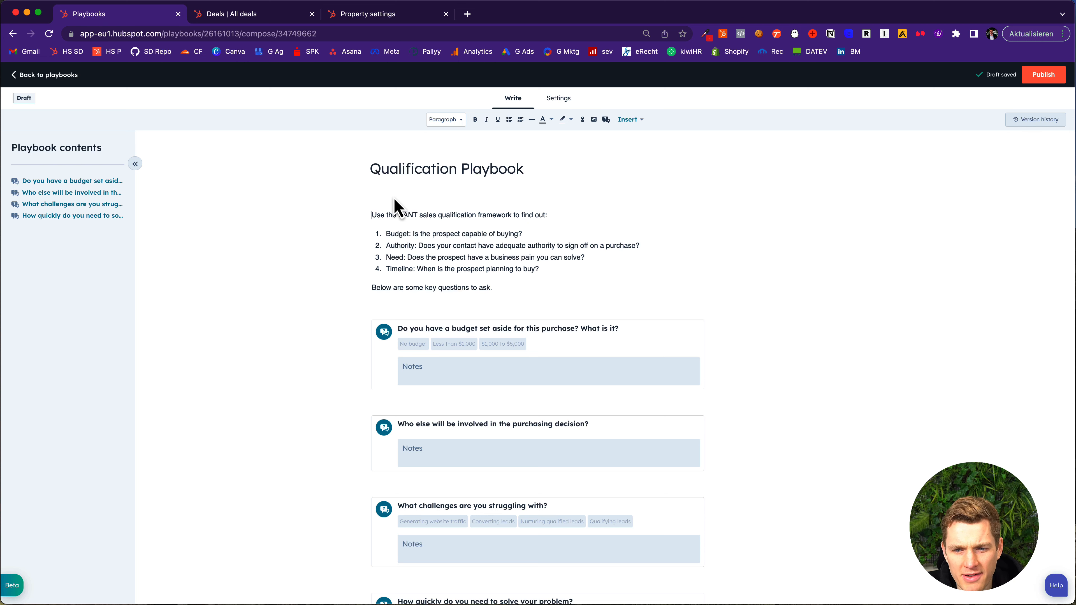
scroll(394, 205, "down", 3)
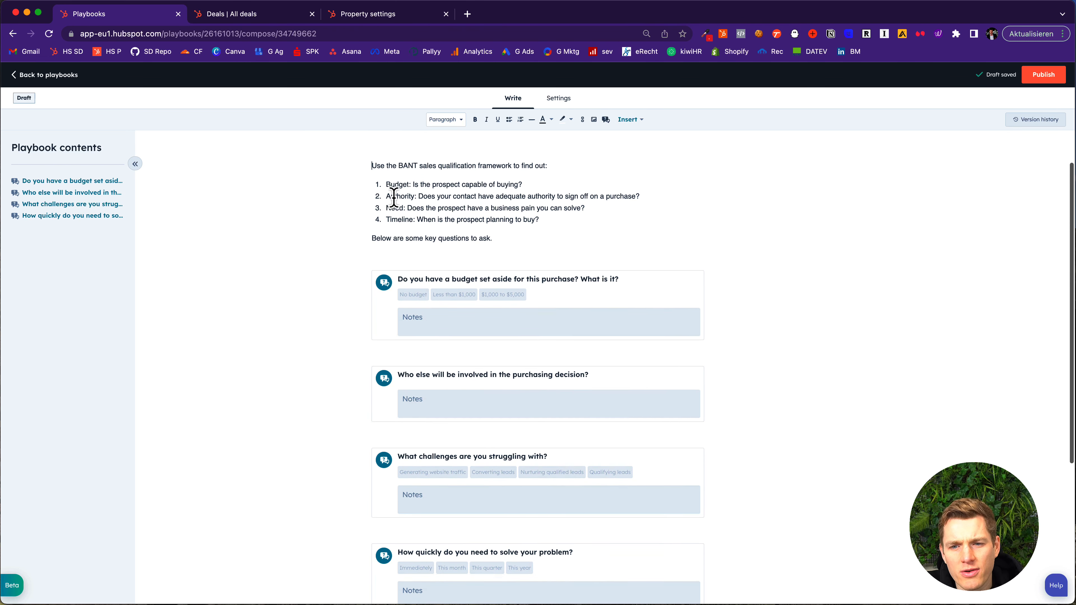
scroll(394, 197, "down", 3)
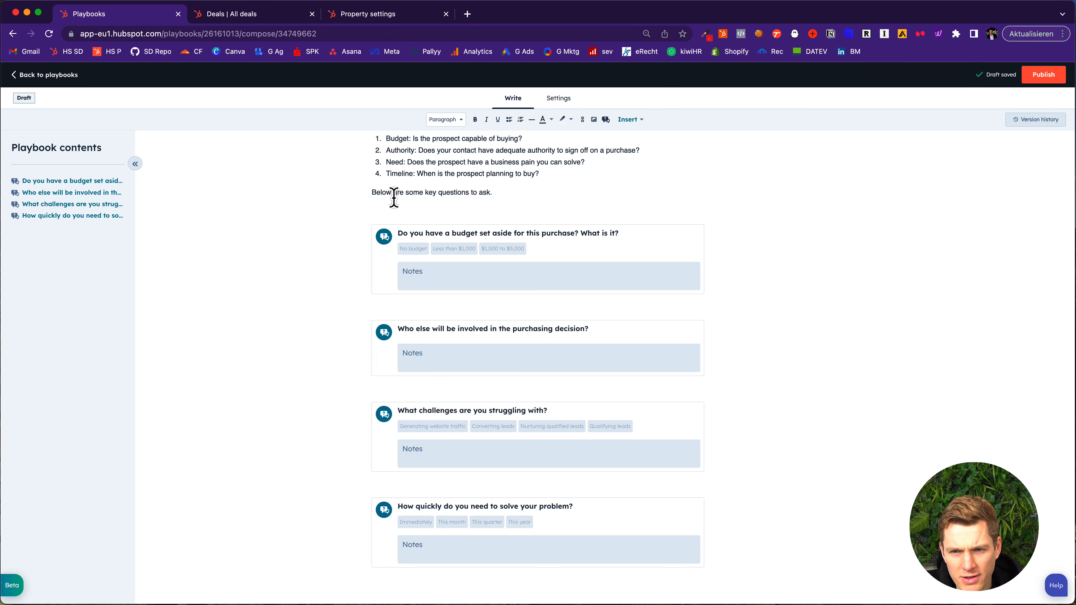
scroll(444, 186, "up", 5)
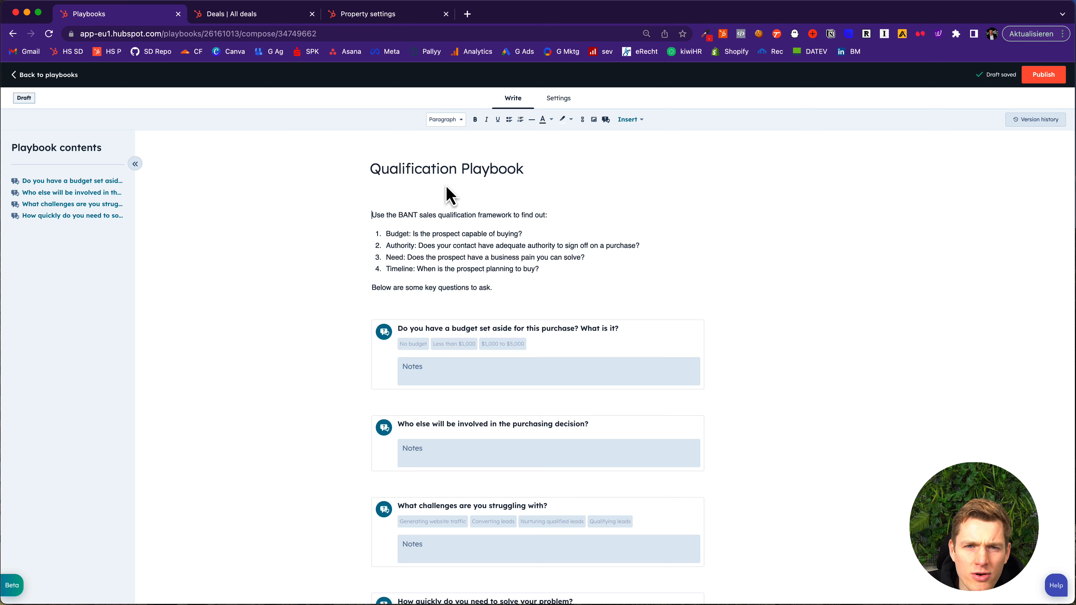
left_click(224, 22)
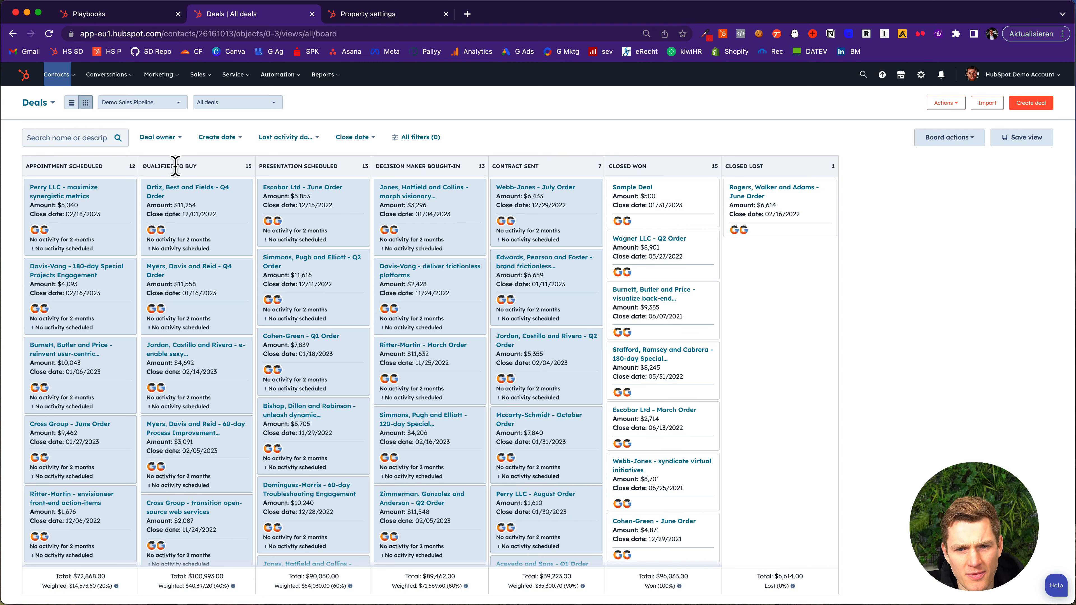
left_click(127, 17)
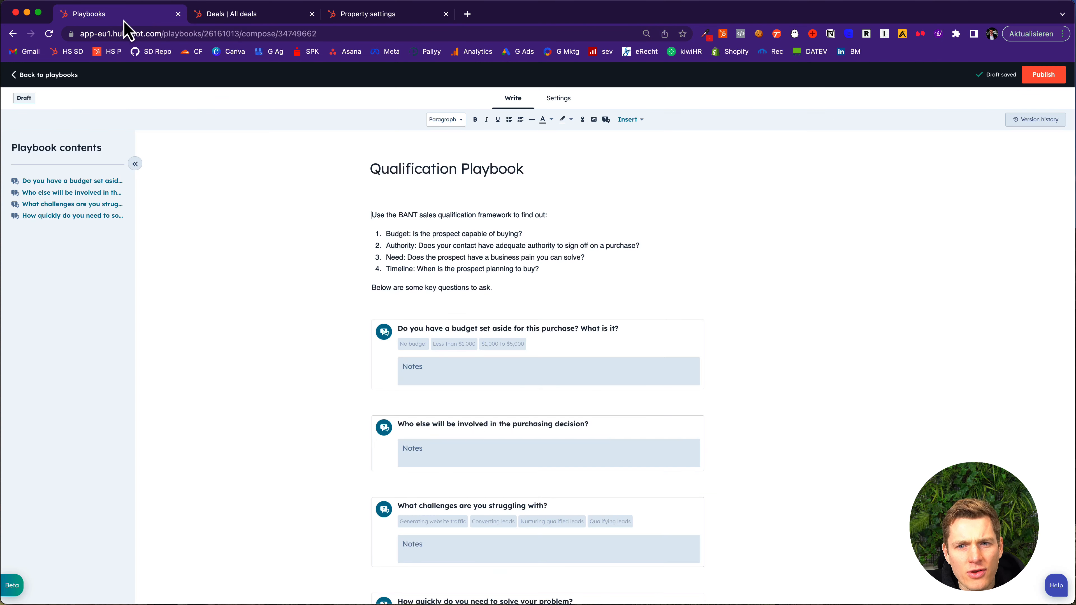
- Save a rule recommending the playbook when Deal Stage is any of Appointment Scheduled (Demo Sales Pipeline), and publish the playbook
left_click(561, 100)
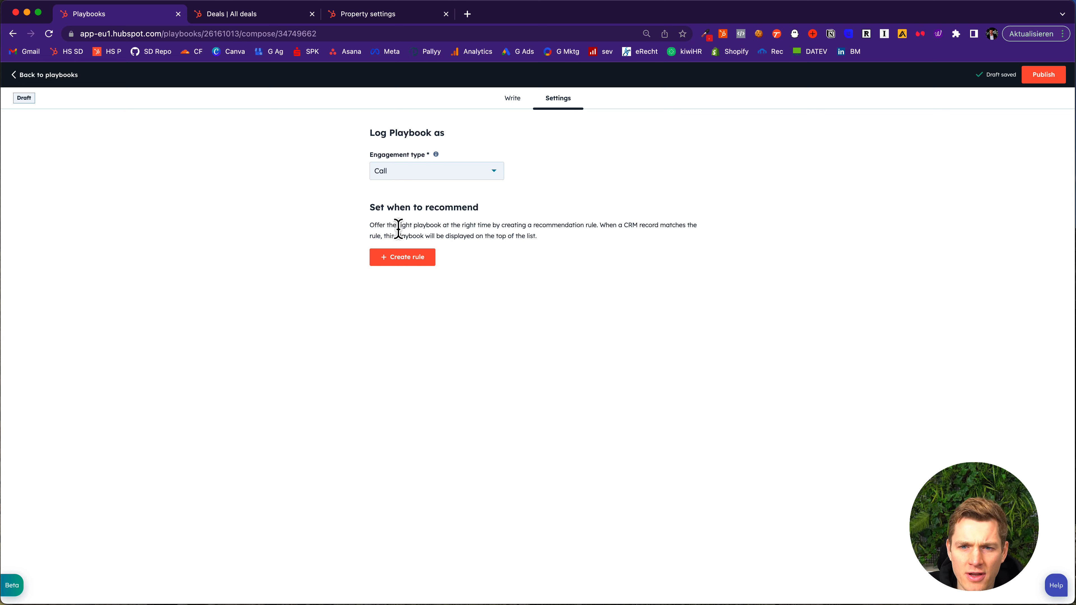
left_click(390, 262)
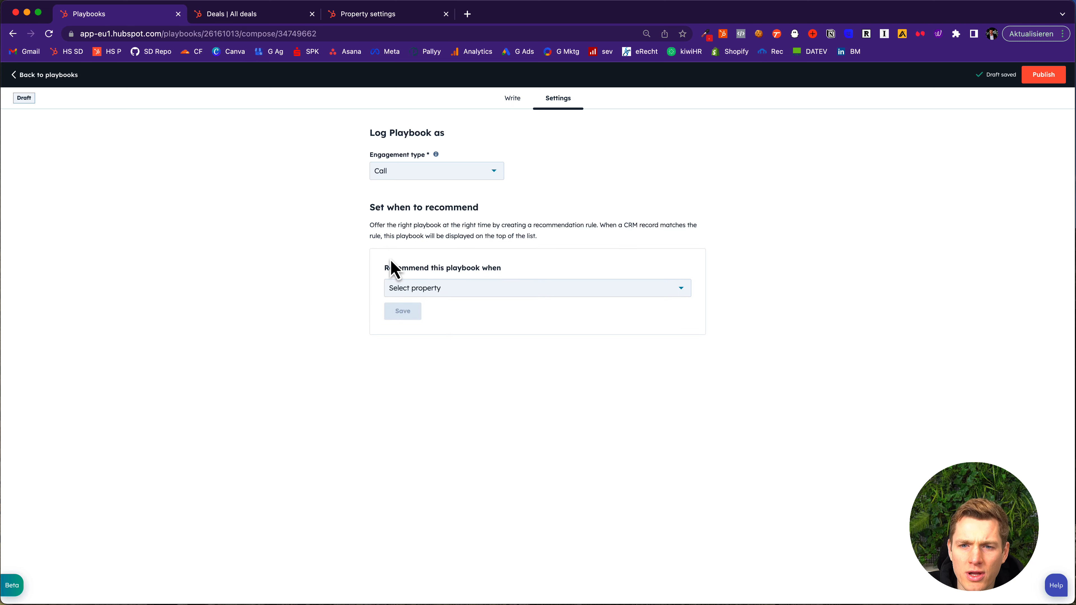
left_click(432, 290)
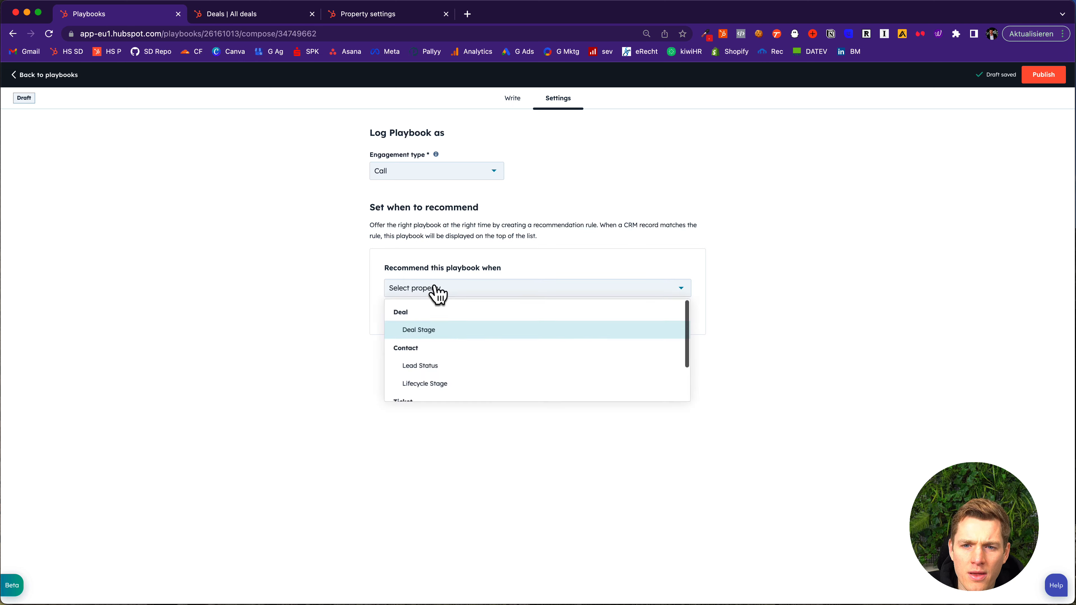
left_click(421, 335)
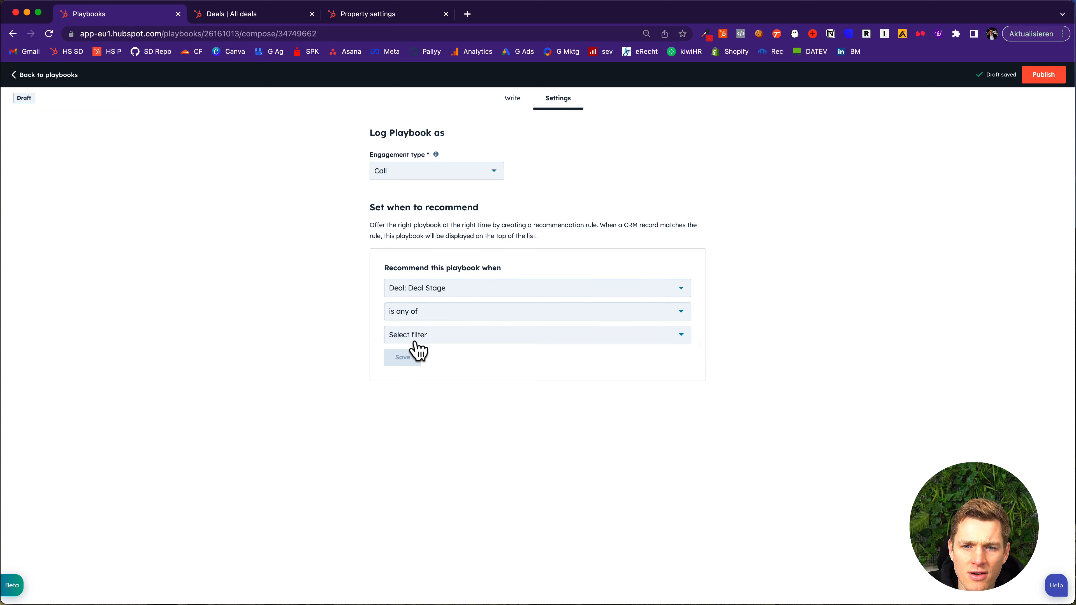
left_click(416, 341)
left_click(398, 383)
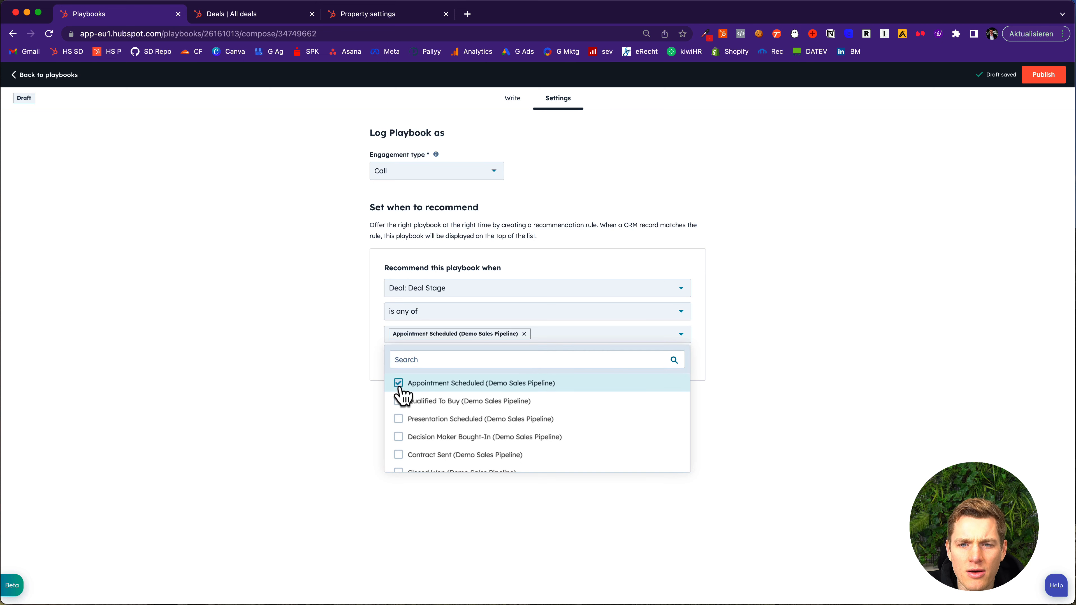
left_click(356, 387)
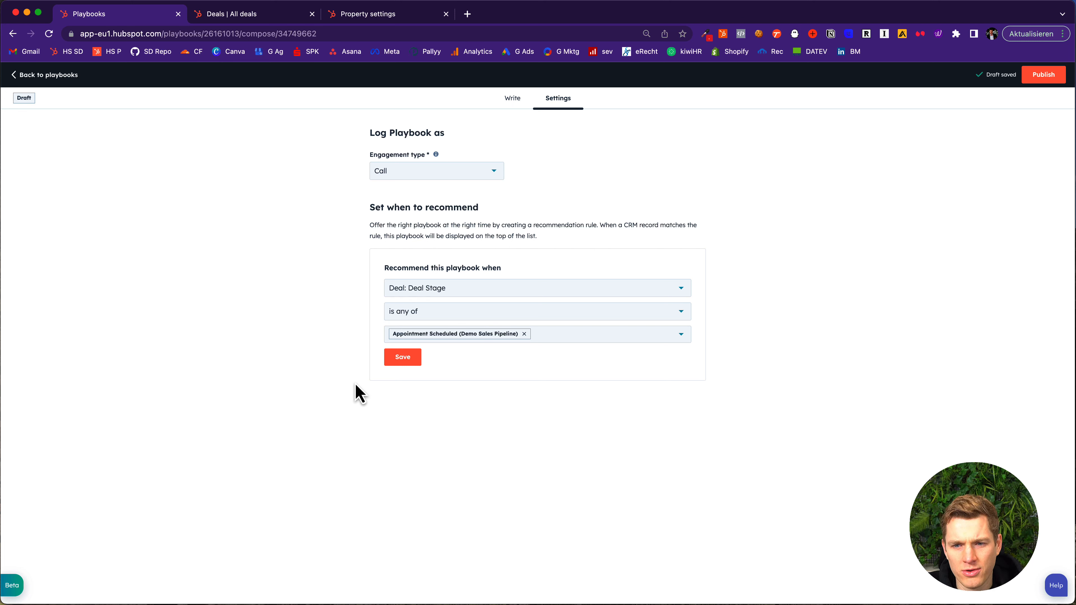
left_click(406, 363)
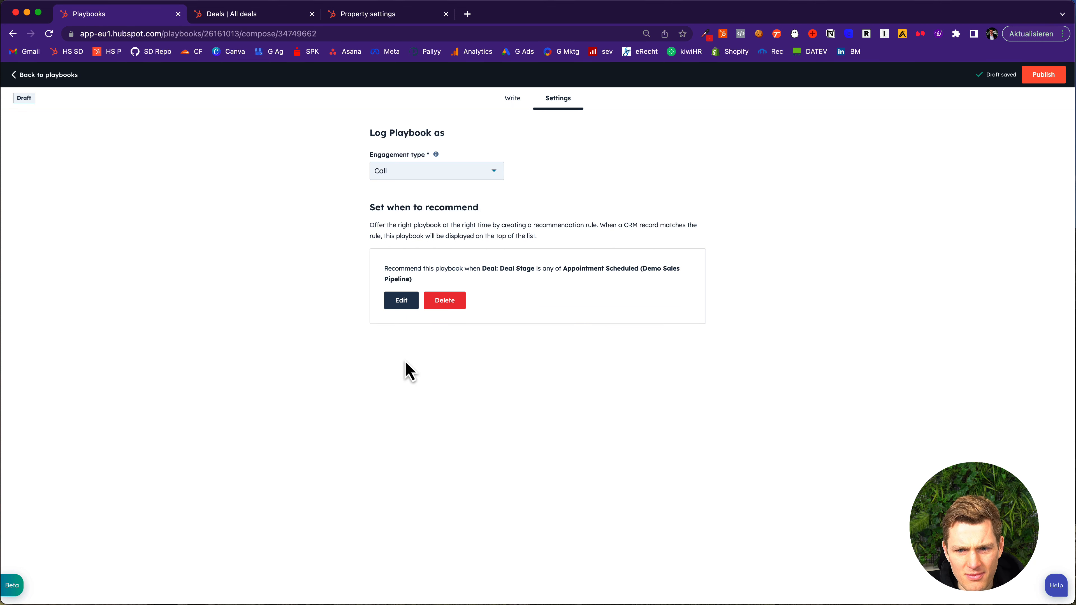
left_click(1044, 80)
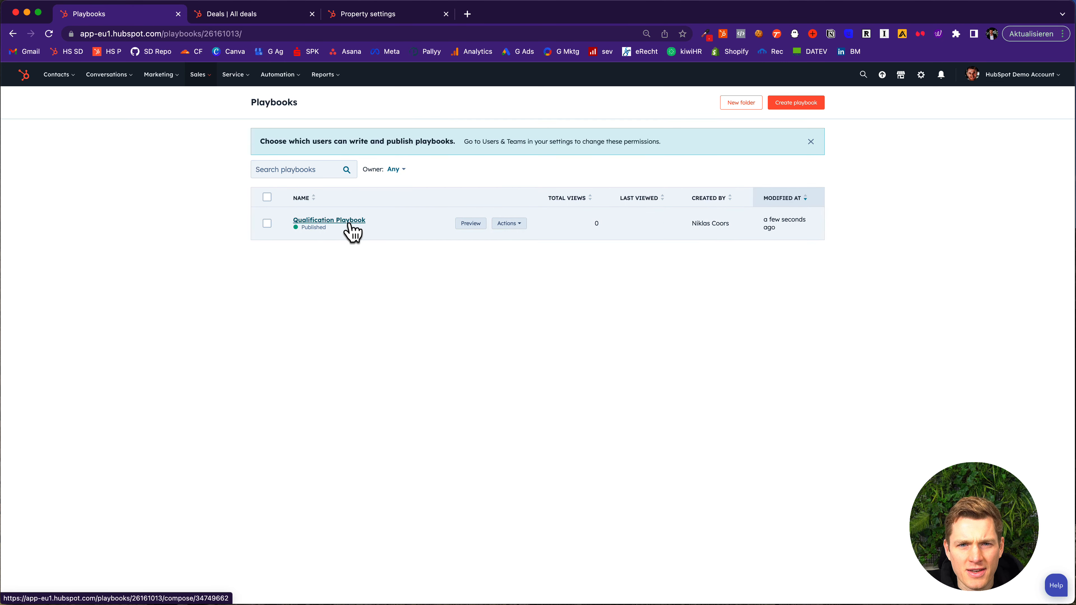
- On the deals board, move the Perry LLC deal from Appointment Scheduled to Qualified To Buy and back
left_click(250, 15)
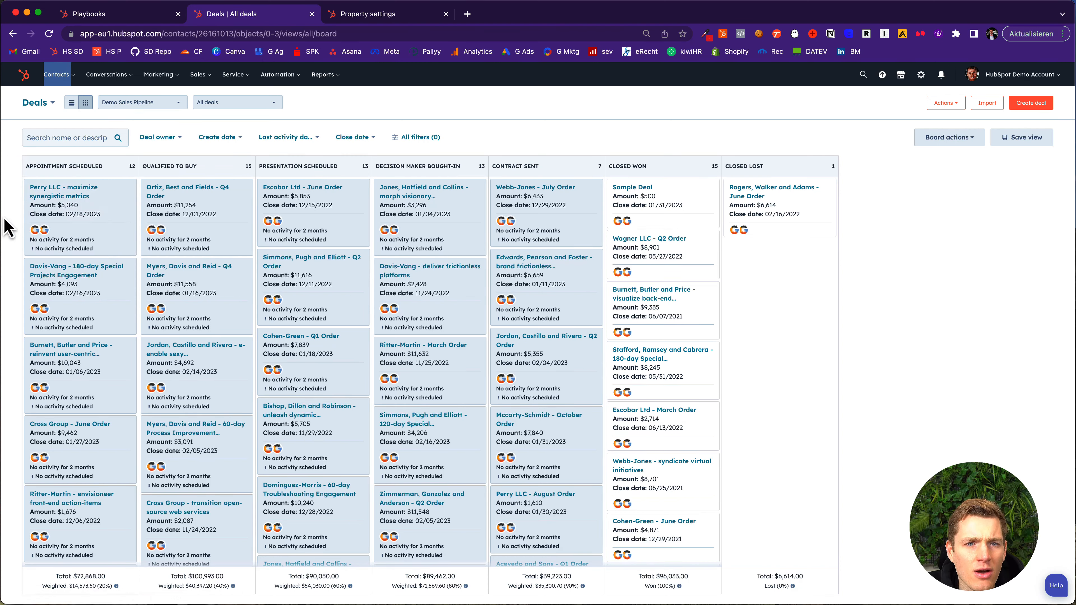
left_click_drag(107, 210, 214, 207)
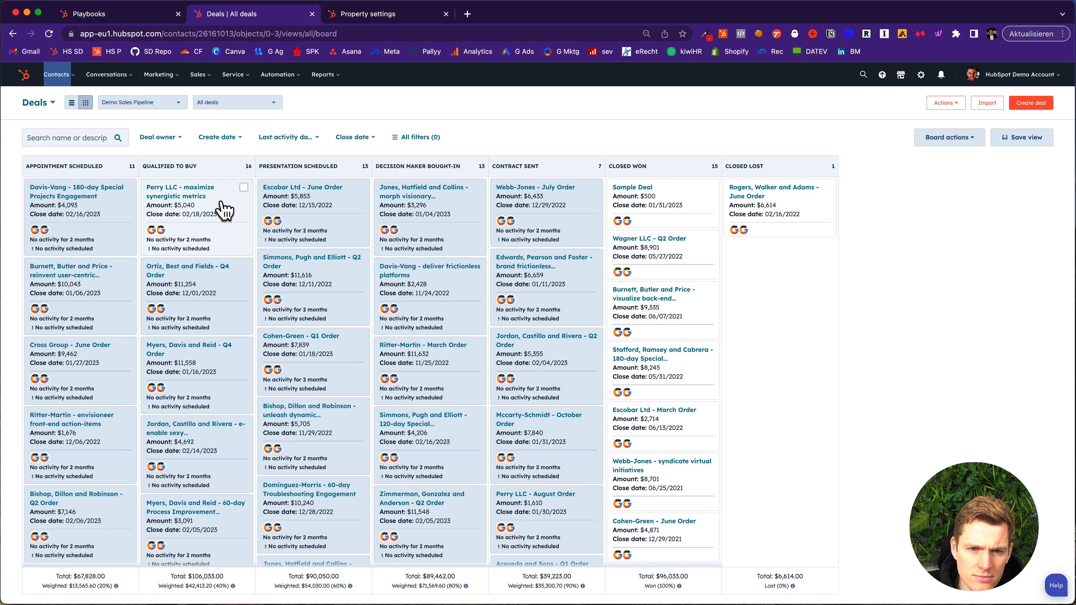
left_click_drag(225, 210, 116, 214)
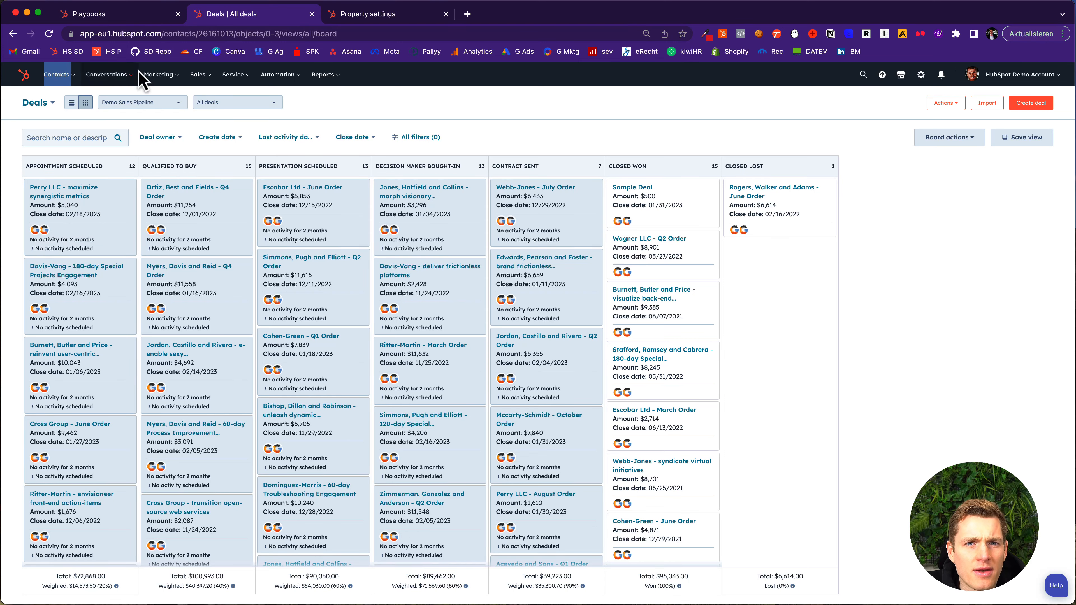
- Open the contact record associated with the Perry LLC deal and launch the Qualification Playbook from it
left_click(51, 194)
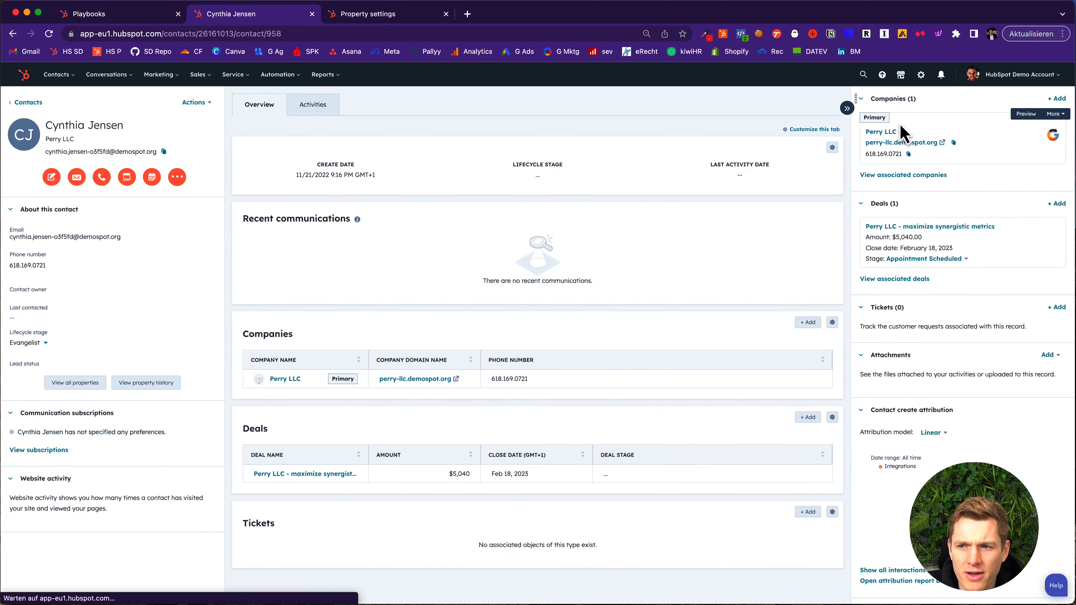
scroll(903, 288, "down", 10)
scroll(902, 288, "down", 6)
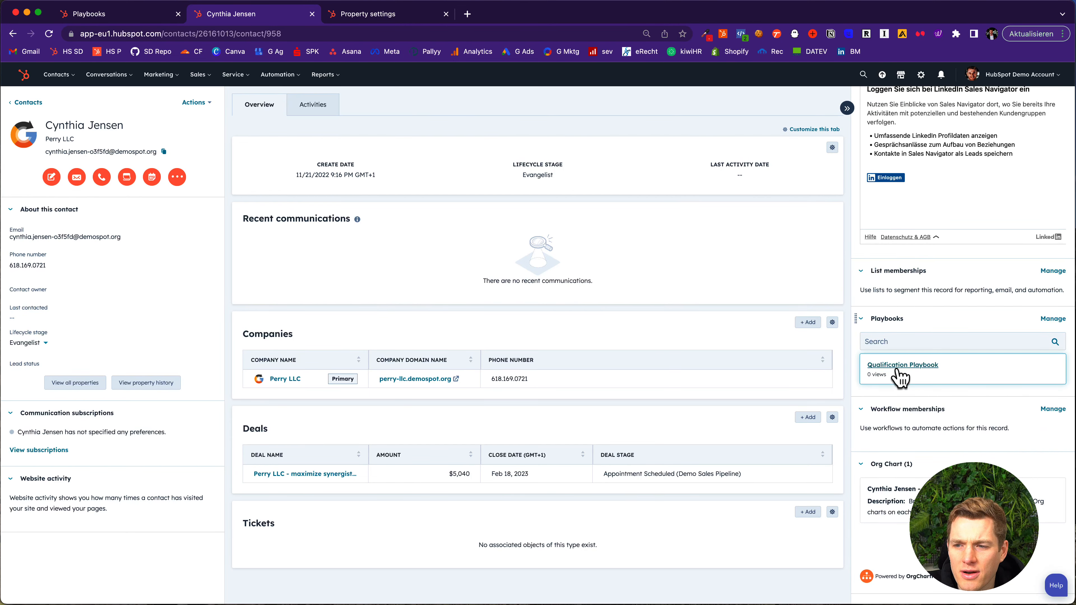
left_click(898, 369)
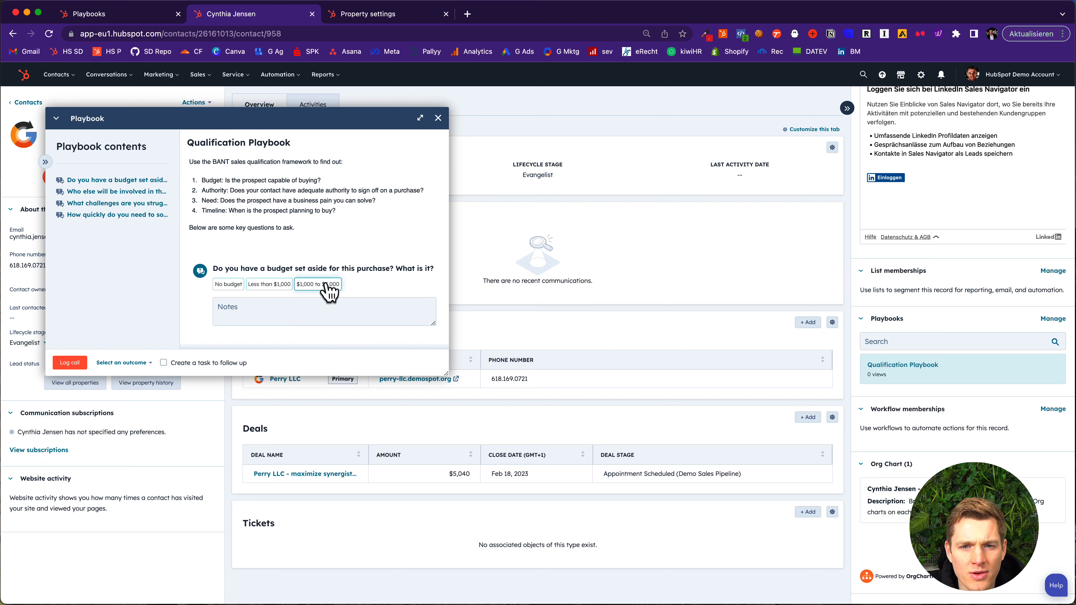
- Examine the open playbook's questions, answer options and call outcome choices, and close it without logging a call
scroll(229, 308, "down", 5)
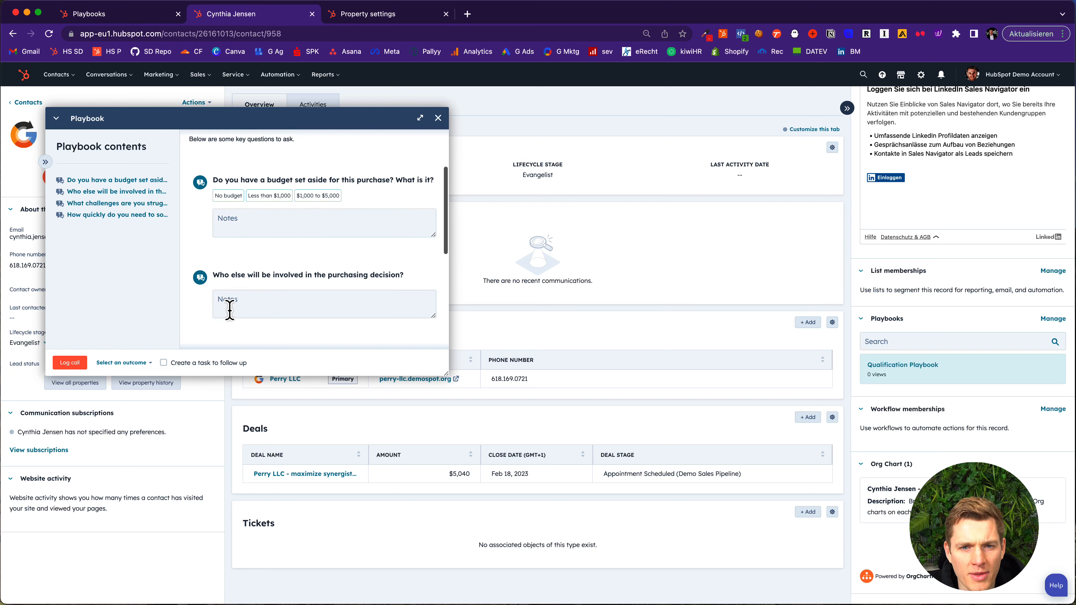
scroll(231, 321, "down", 5)
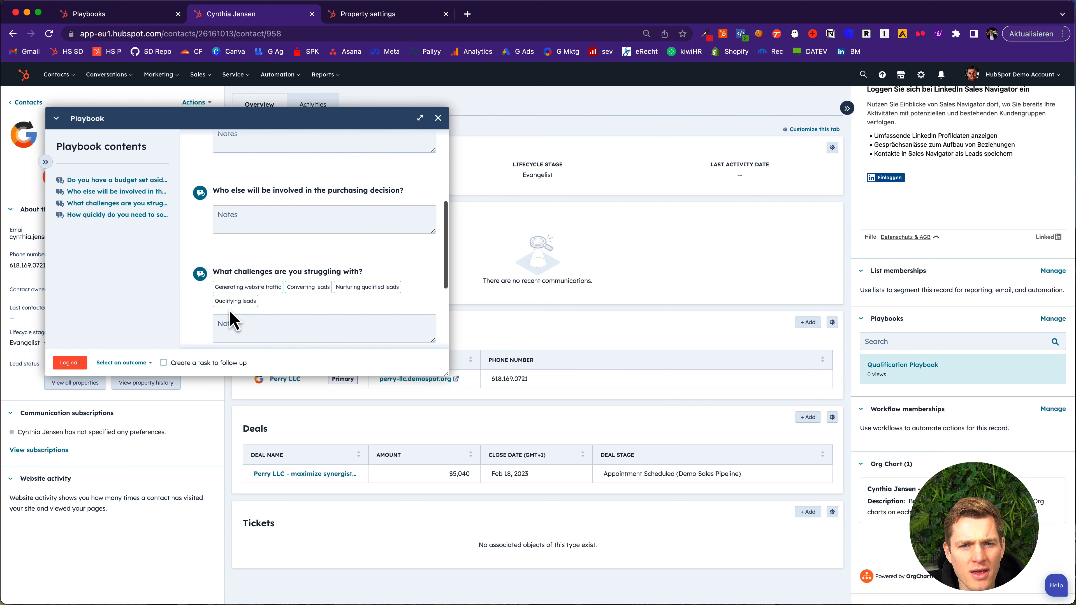
scroll(231, 321, "down", 3)
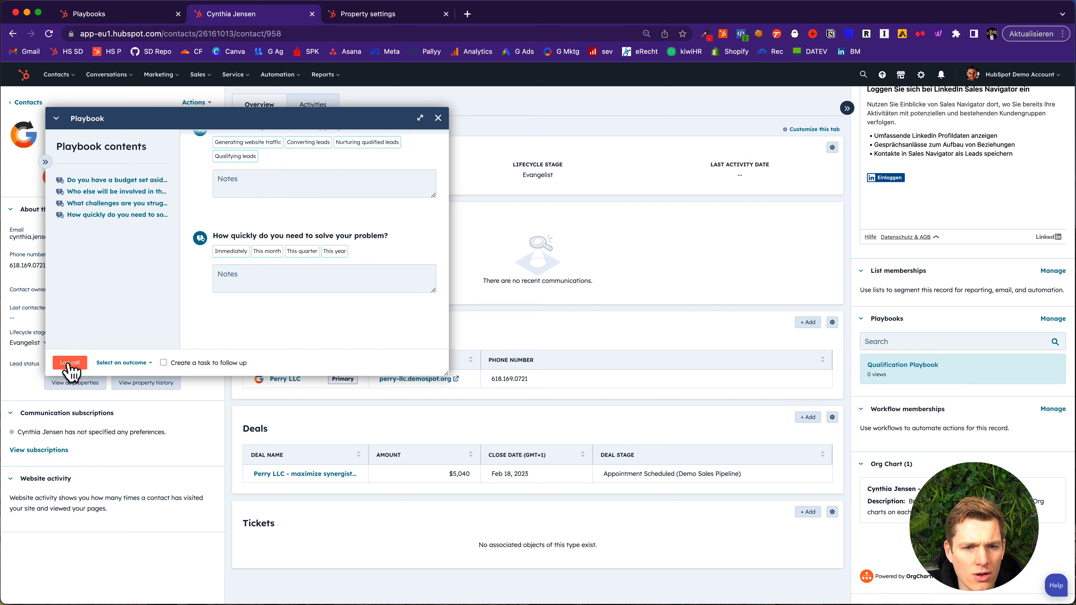
left_click(148, 363)
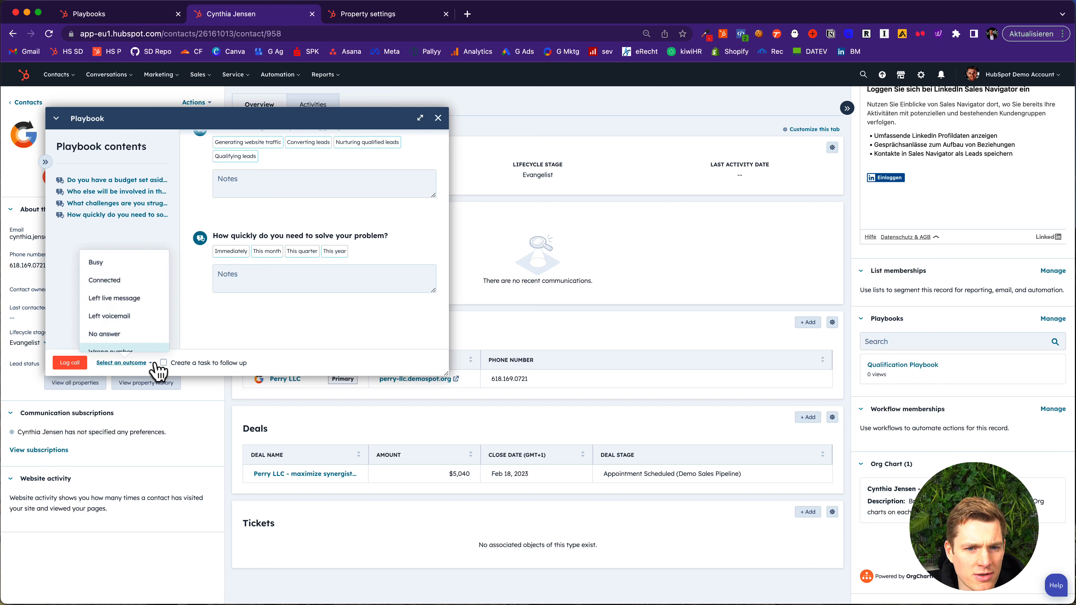
left_click(149, 364)
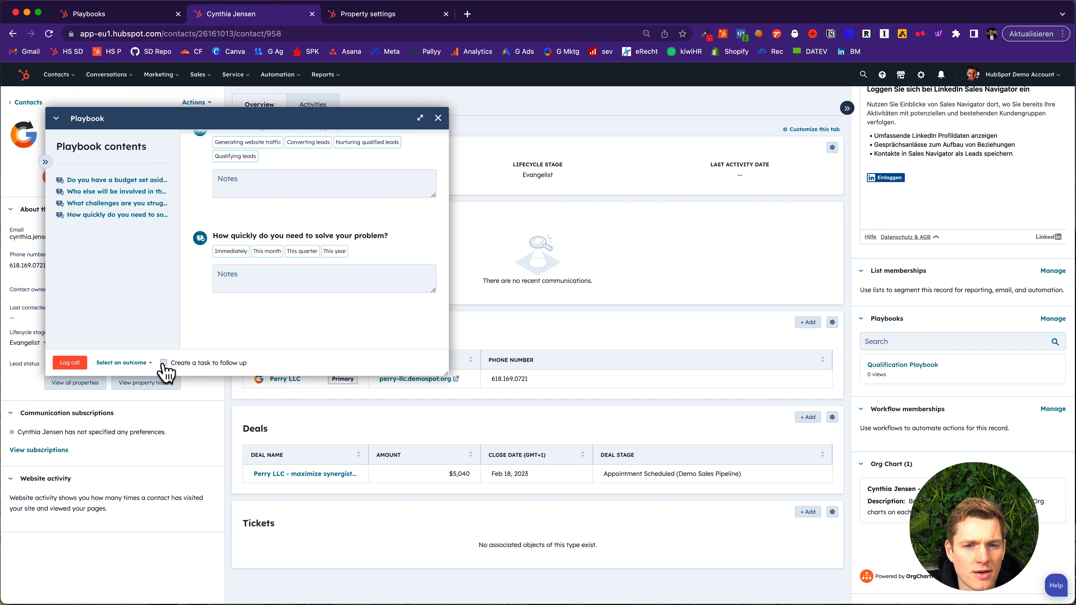
left_click(438, 117)
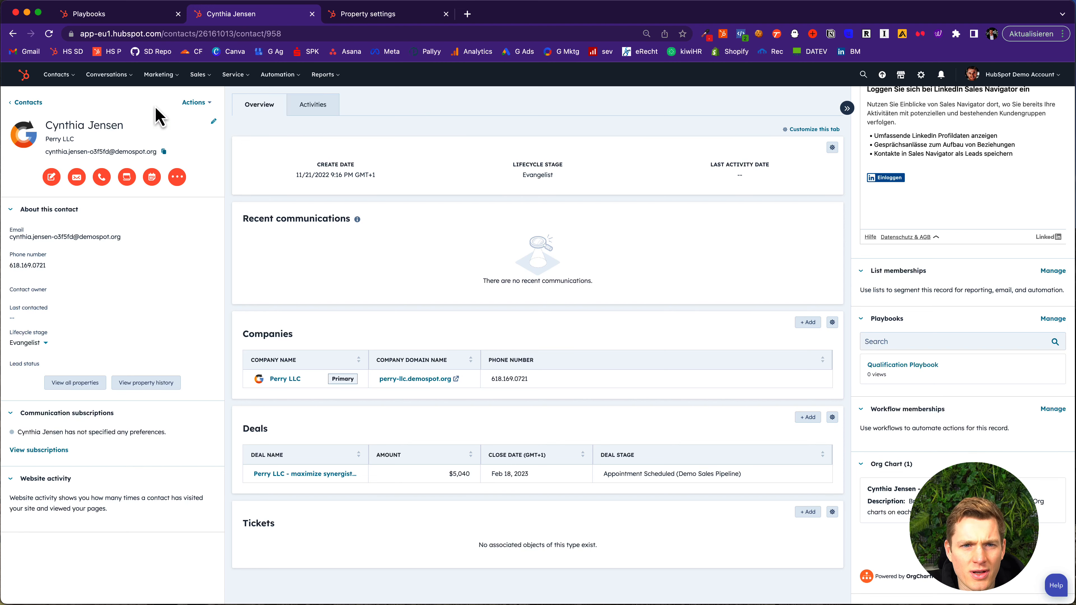
- Return to the deals board, shift the Perry LLC deal into Qualified To Buy, and put it back in Appointment Scheduled
mouse_move(201, 76)
left_click(202, 103)
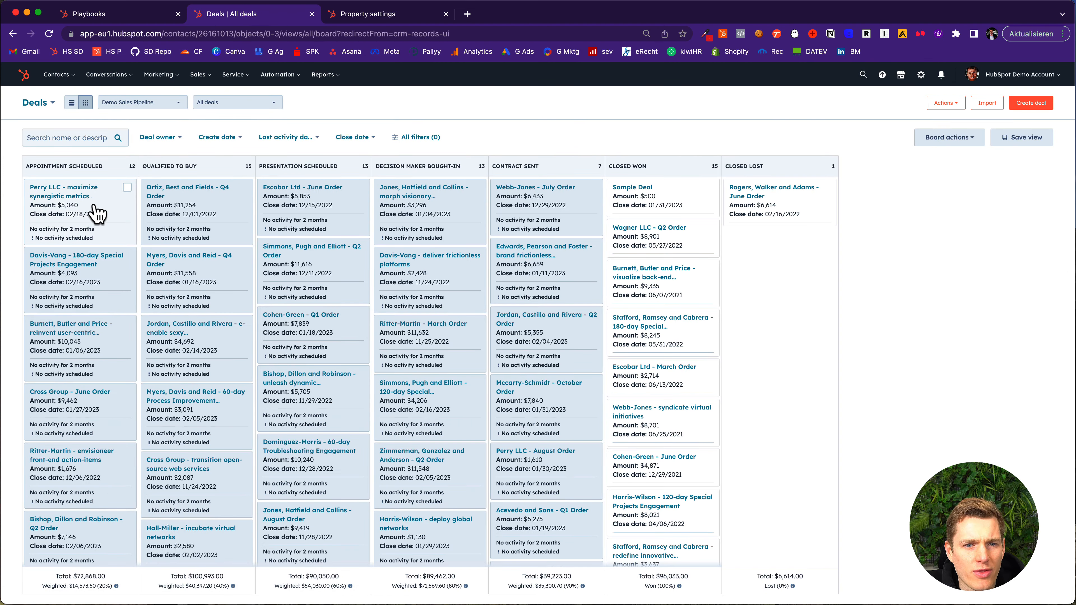
left_click_drag(104, 209, 193, 196)
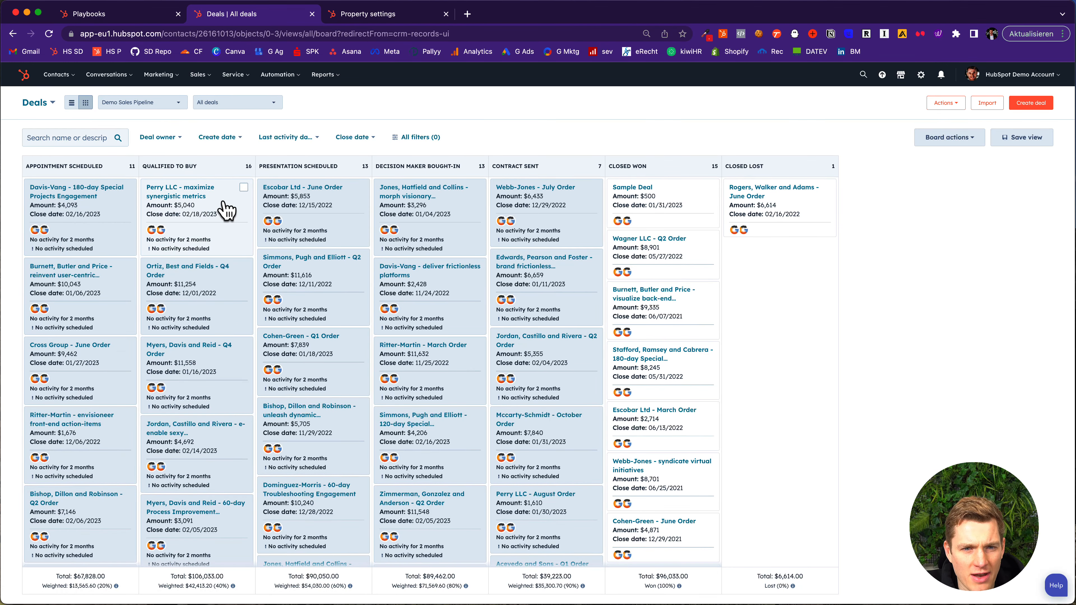
left_click_drag(226, 209, 118, 195)
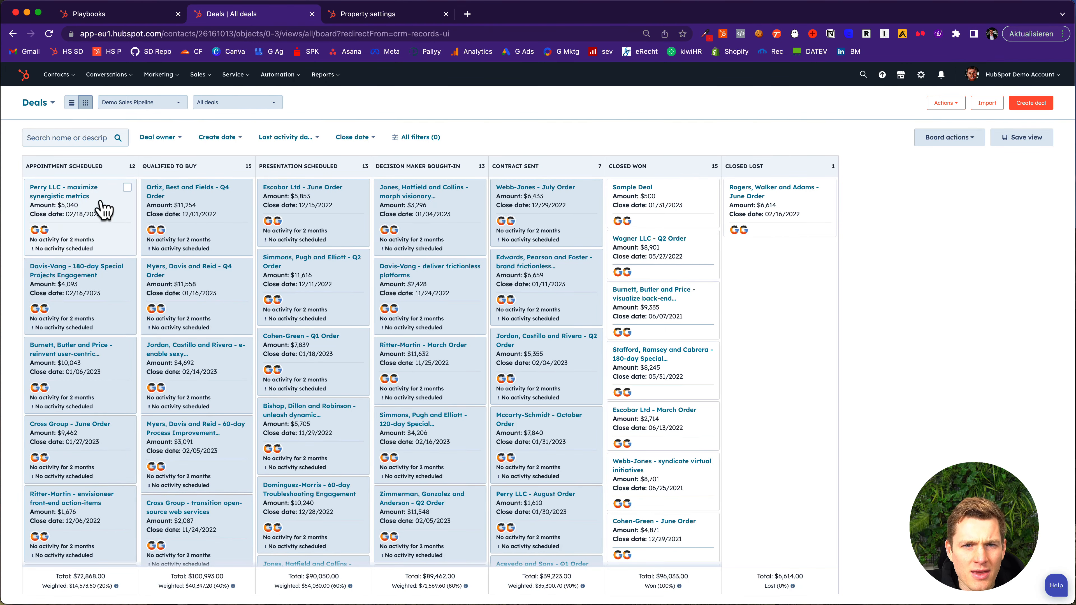
- From the property settings, start a new property with object type Deal and group Deal activity
left_click(921, 76)
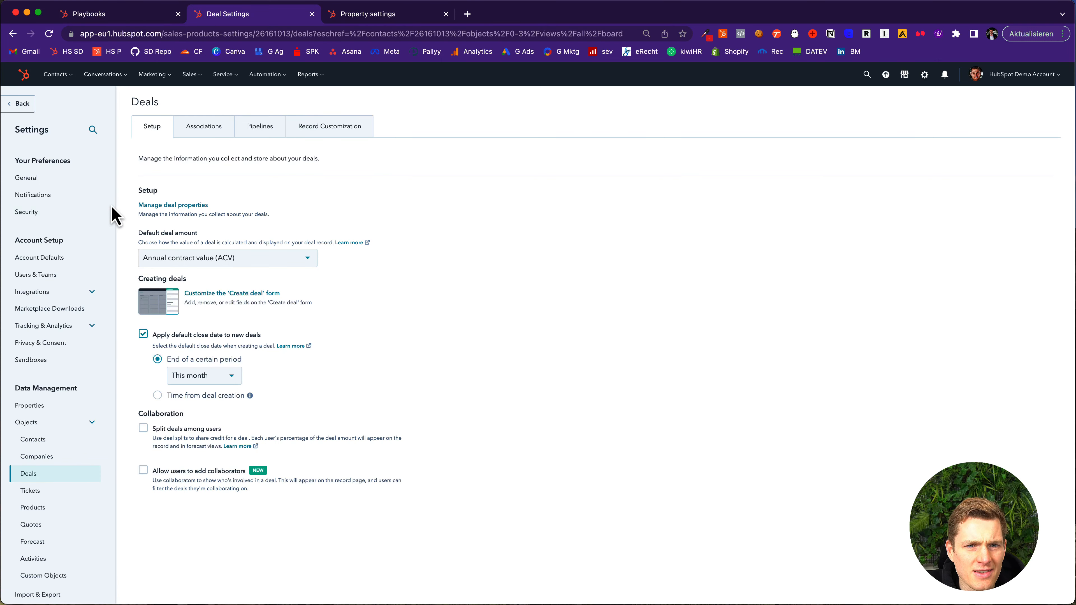
left_click(28, 408)
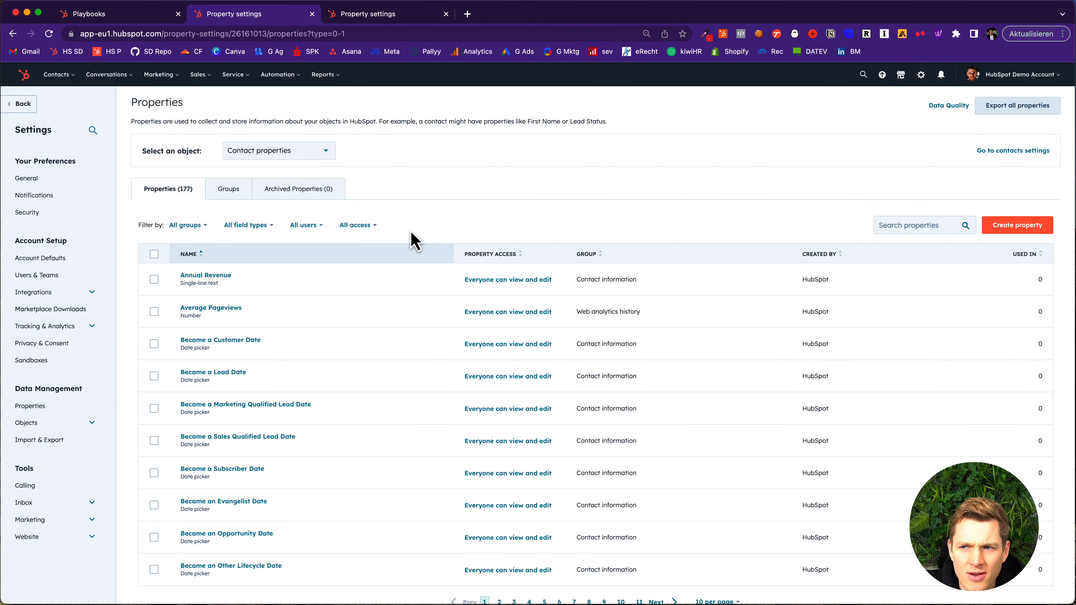
left_click(1028, 234)
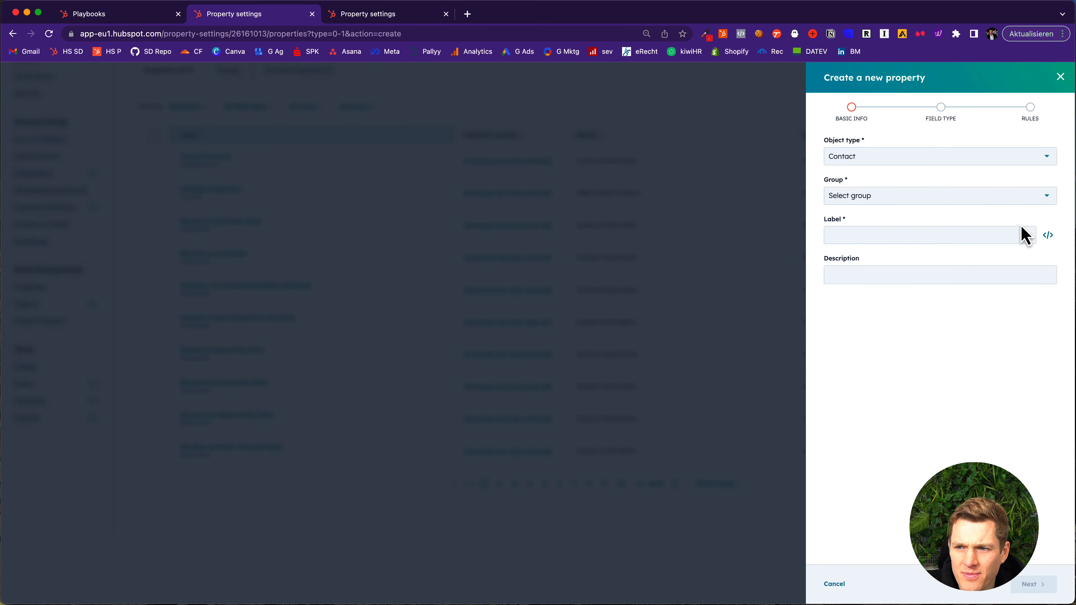
left_click(868, 158)
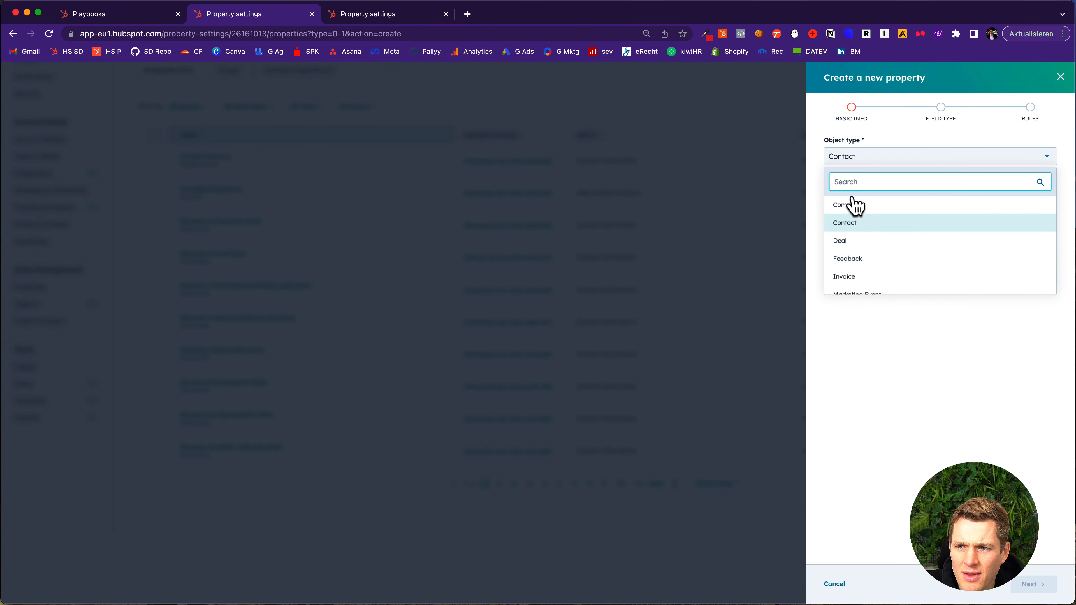
left_click(844, 242)
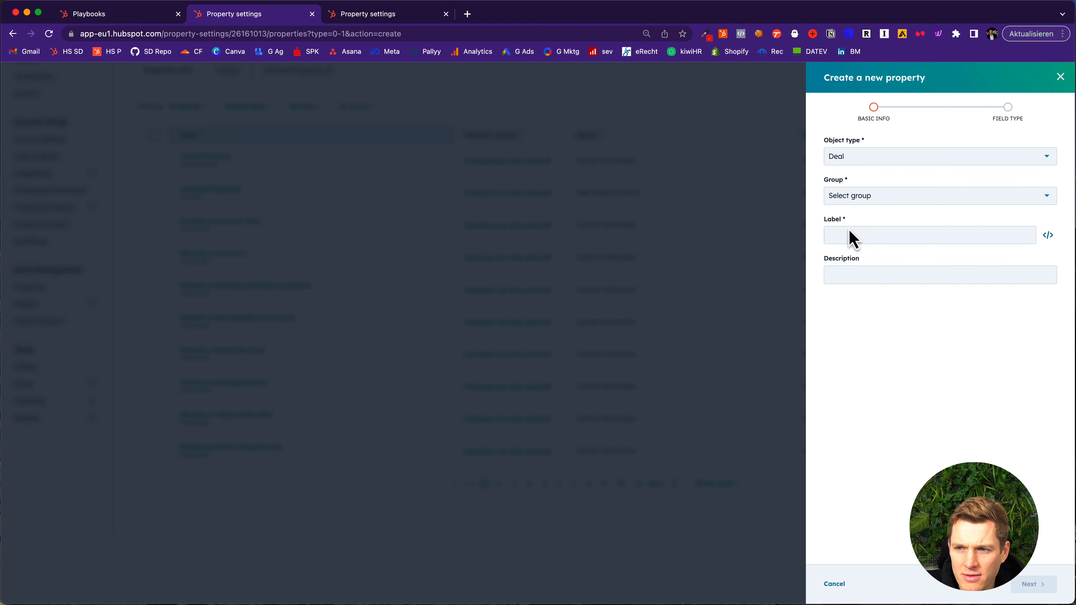
left_click(876, 198)
left_click(857, 239)
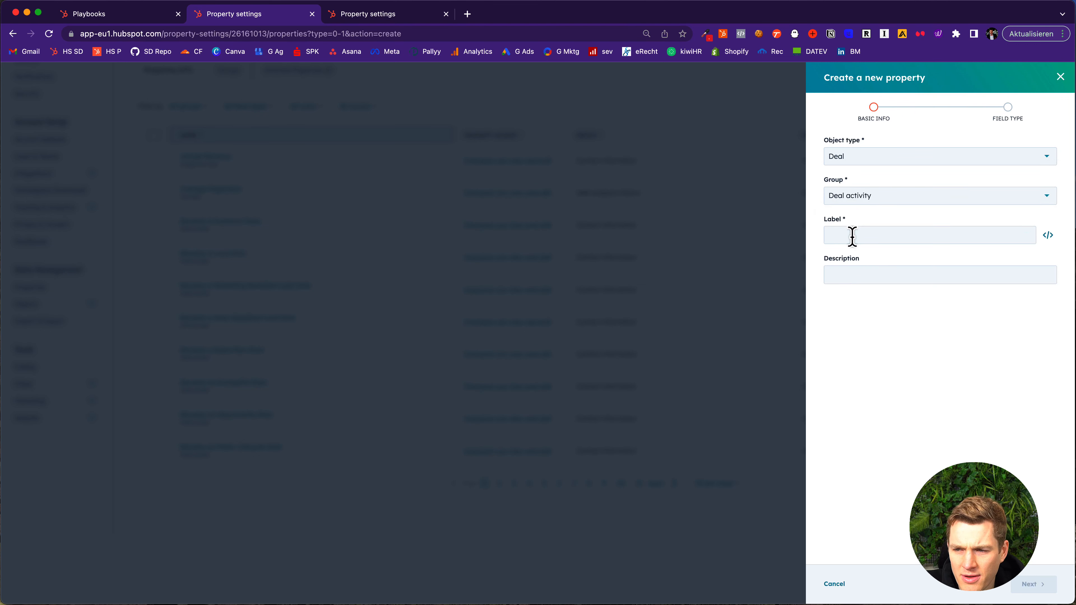
- Label the new deal property "Qualification Playbook" and continue to its field type
left_click(835, 236)
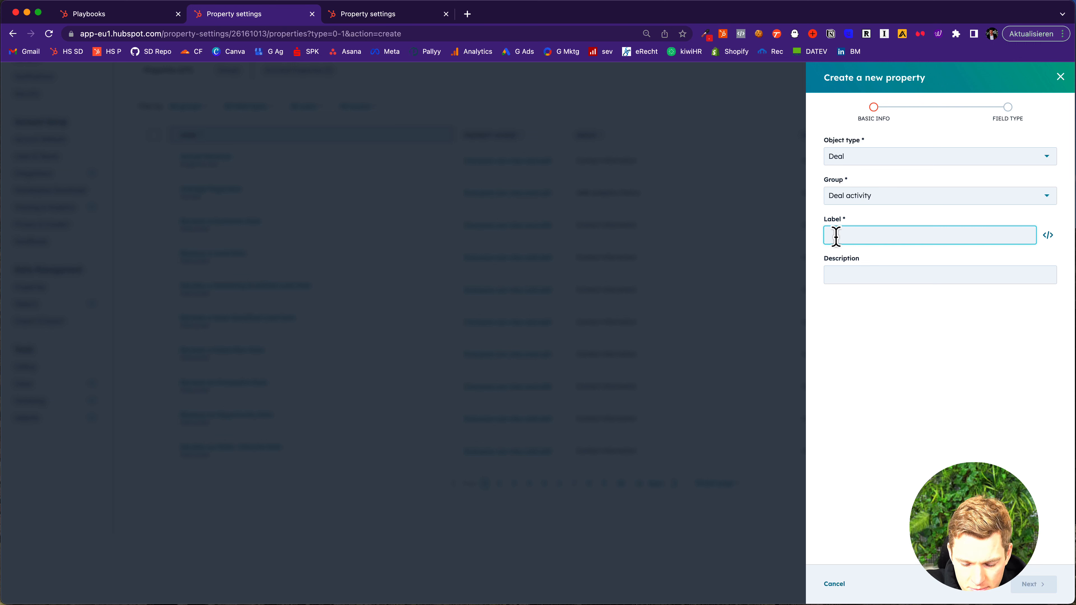
type("Quaf")
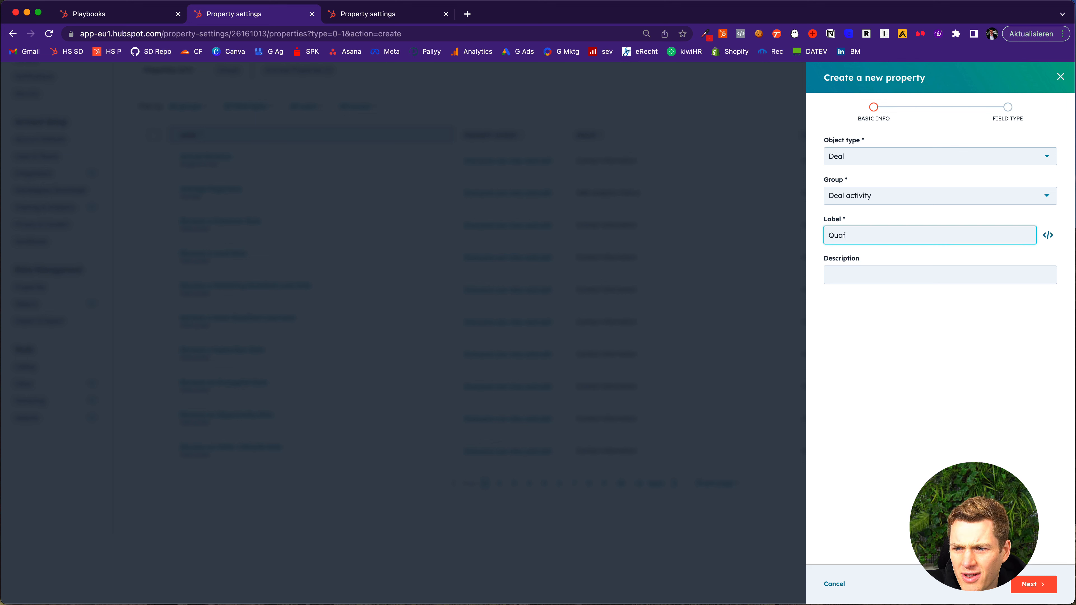
key("BackSpace")
type("lification_")
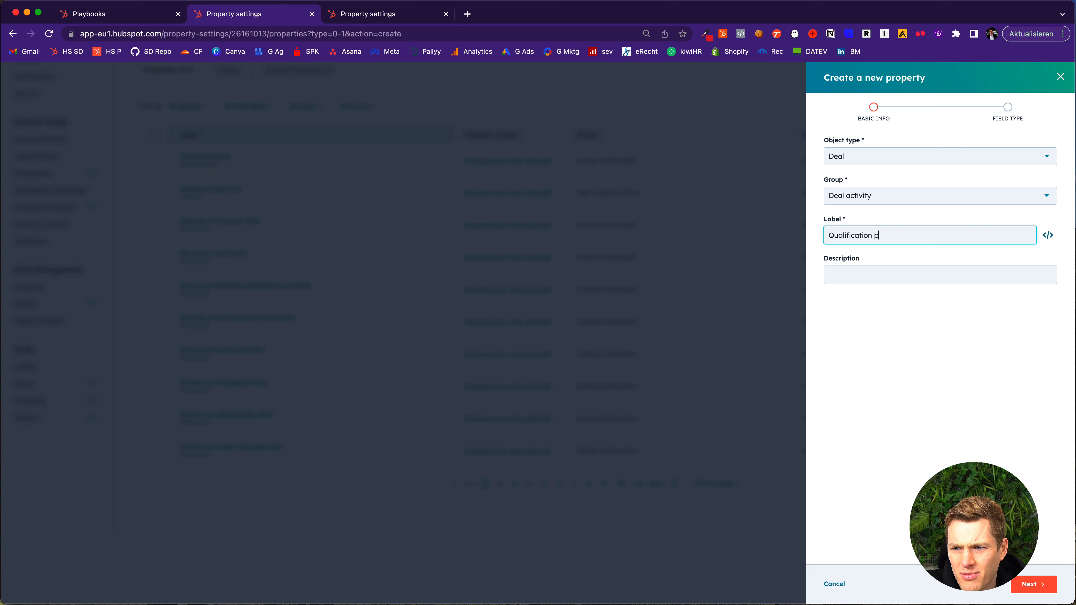
type("Pa")
key("BackSpace")
type("lay")
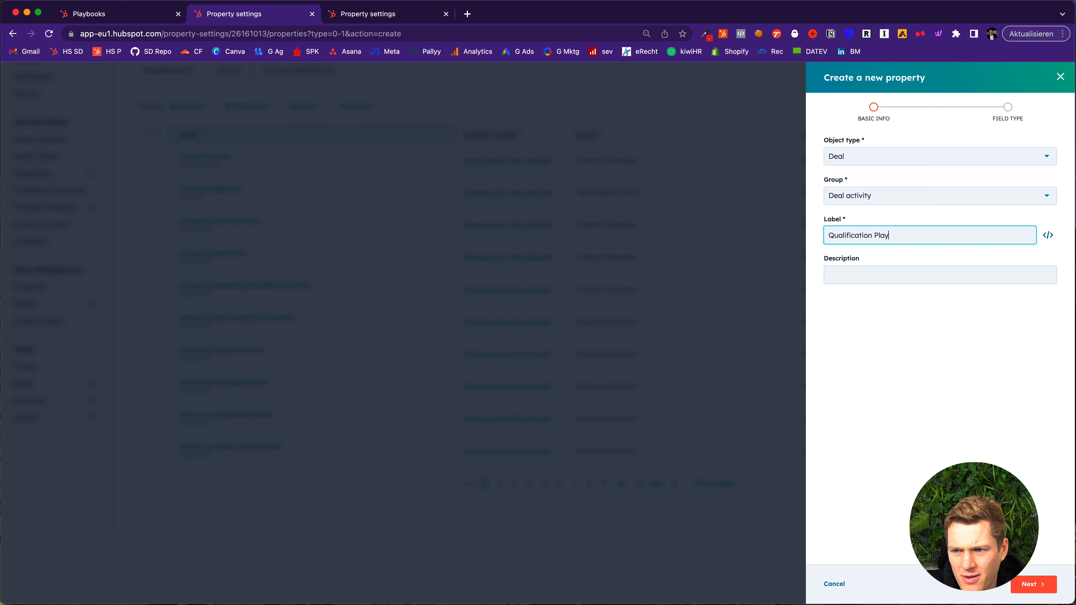
type("book")
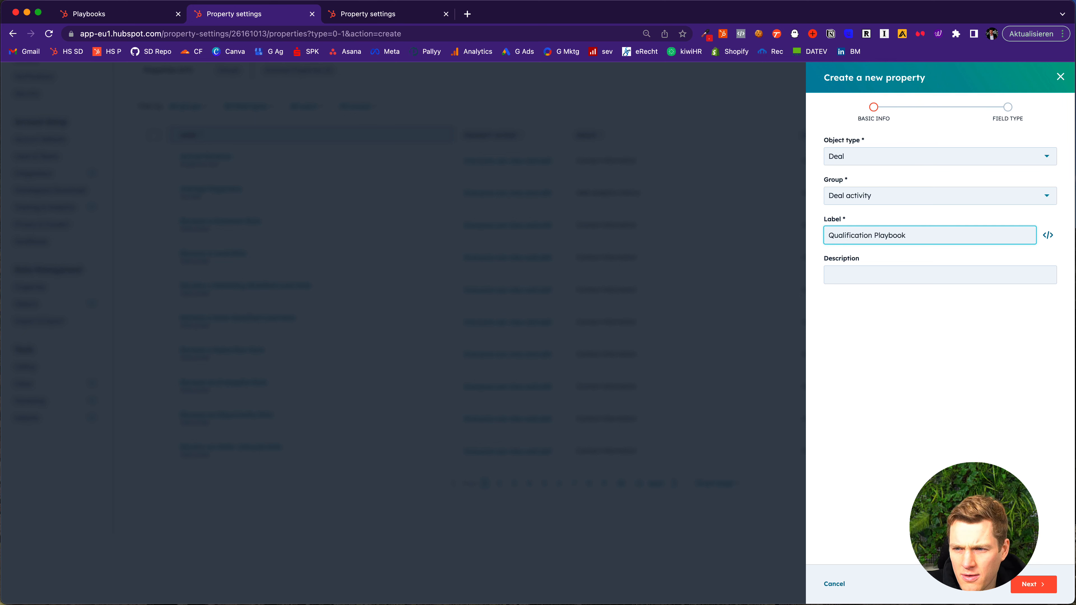
left_click(1019, 584)
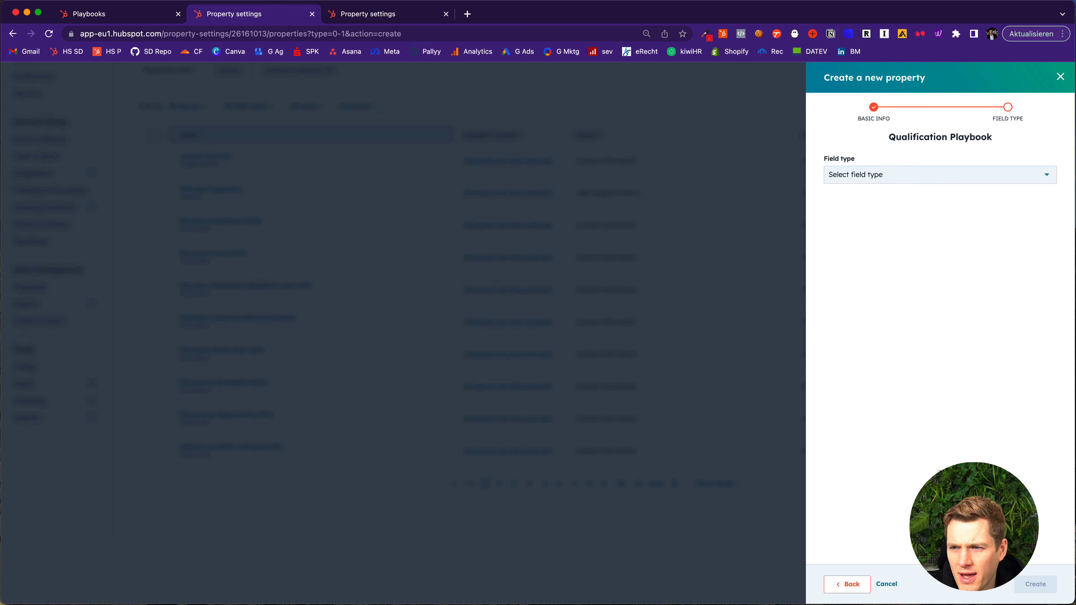
- Set the property's field type to Single checkbox and create the property
left_click(847, 182)
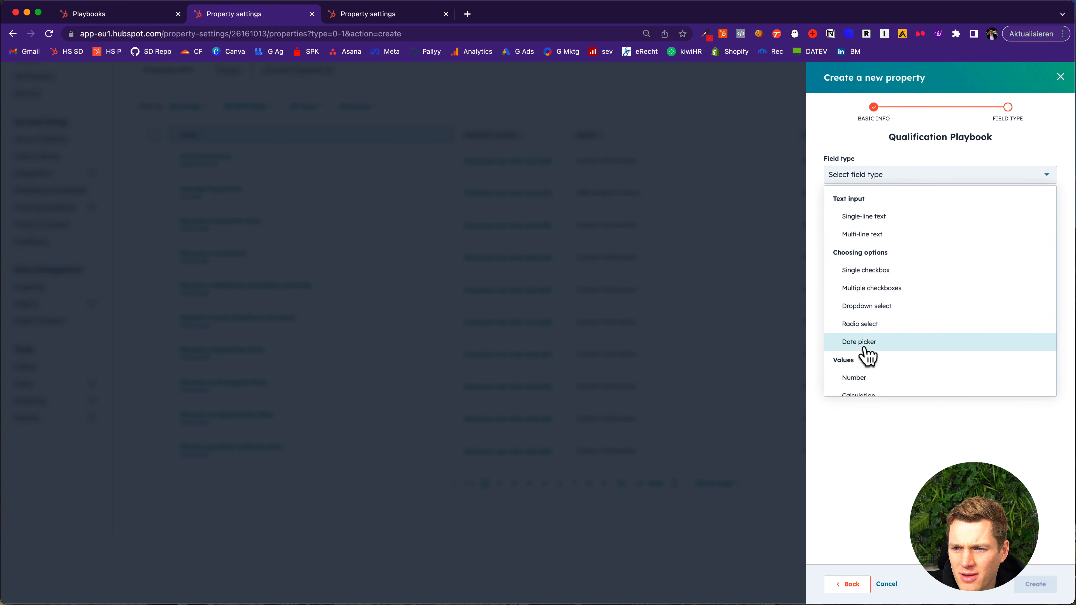
scroll(866, 353, "down", 3)
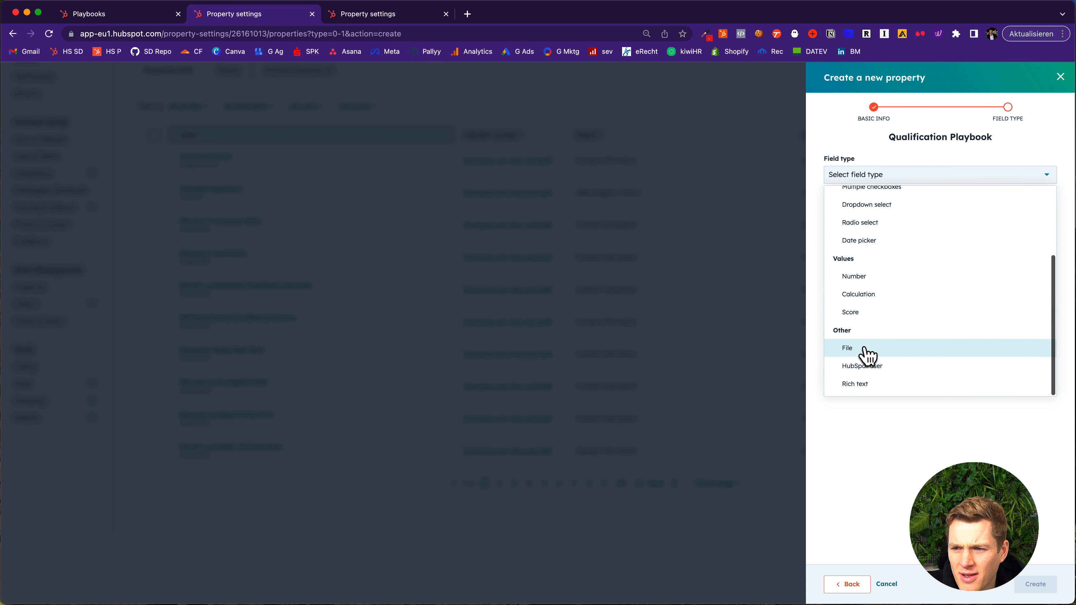
scroll(882, 251, "up", 3)
left_click(873, 247)
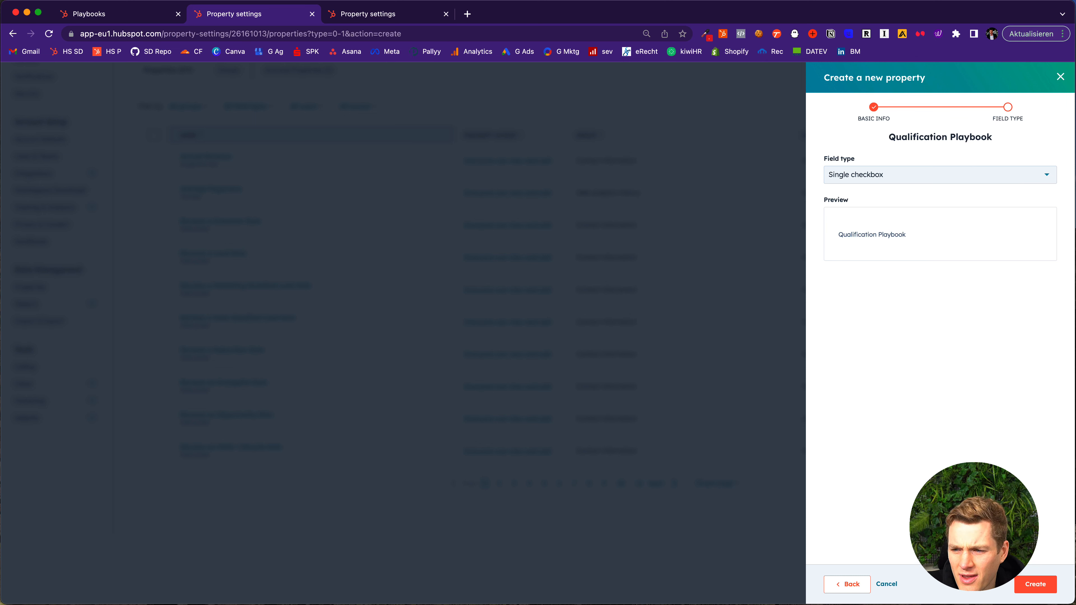
left_click(1035, 587)
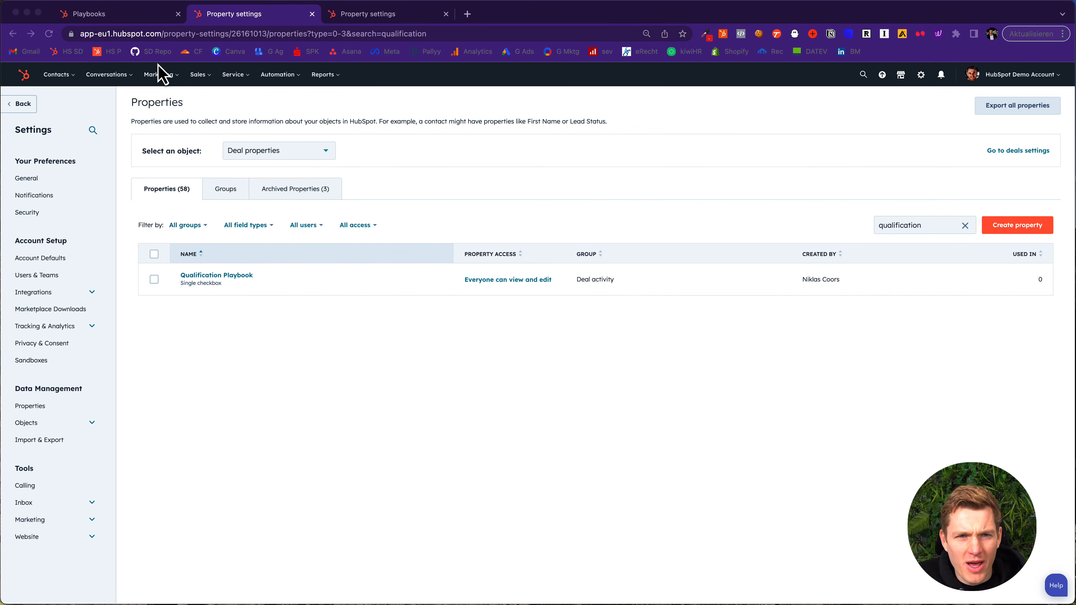
- In the Qualification Playbook, add a question after the last one reading "Have all of the above questions been addressed?"
left_click(127, 15)
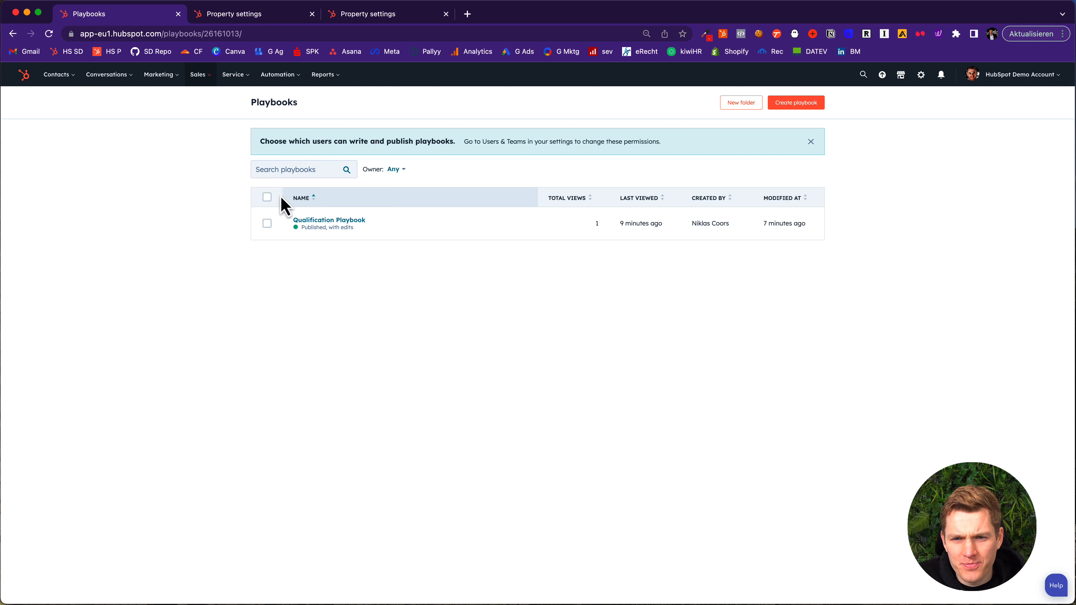
left_click(327, 221)
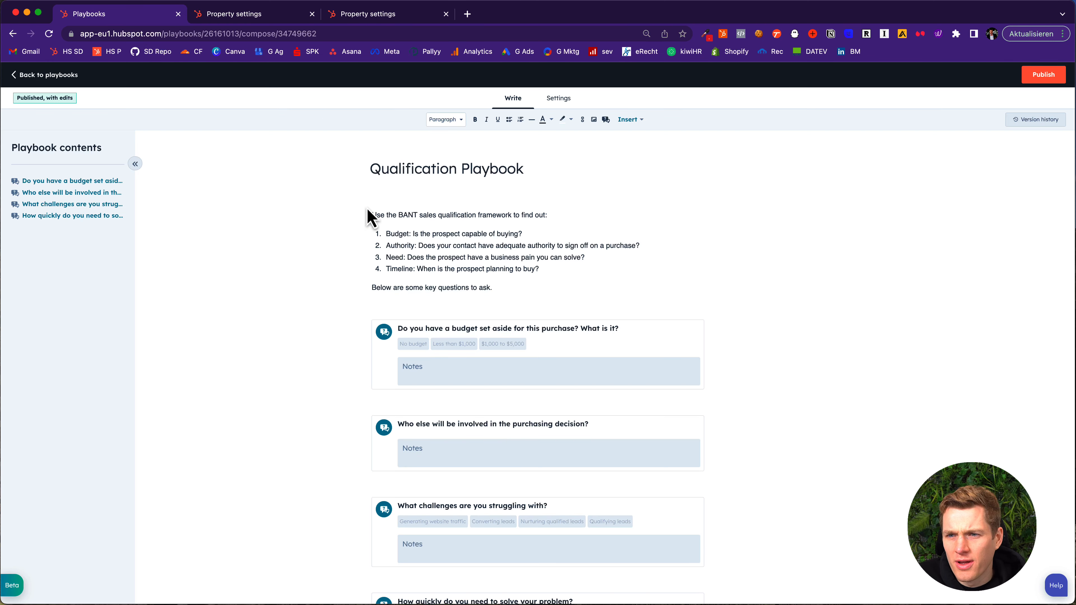
scroll(611, 223, "down", 6)
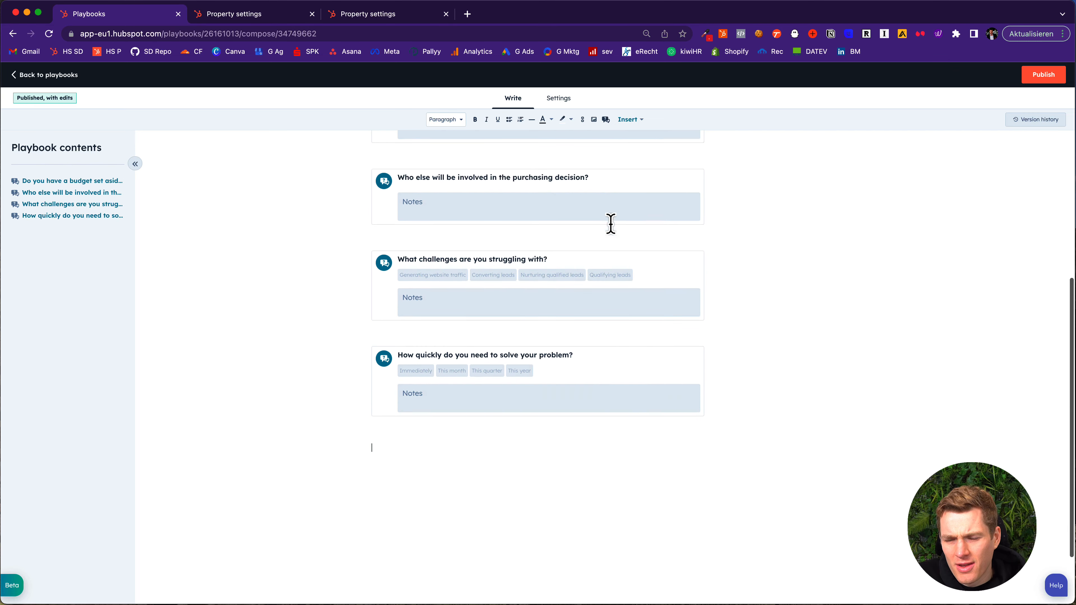
left_click(633, 121)
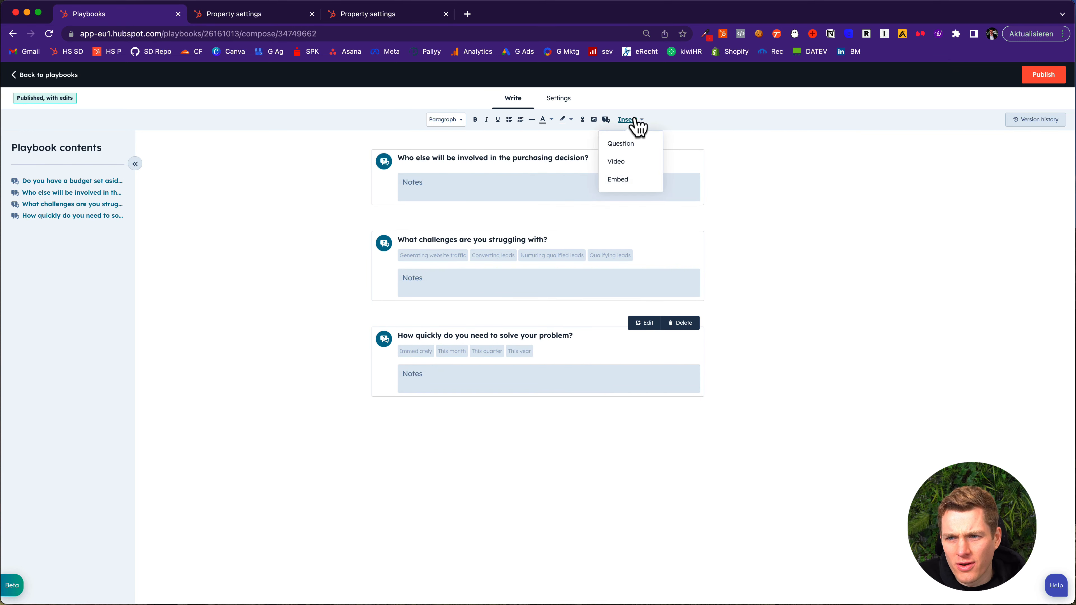
left_click(620, 146)
left_click(939, 128)
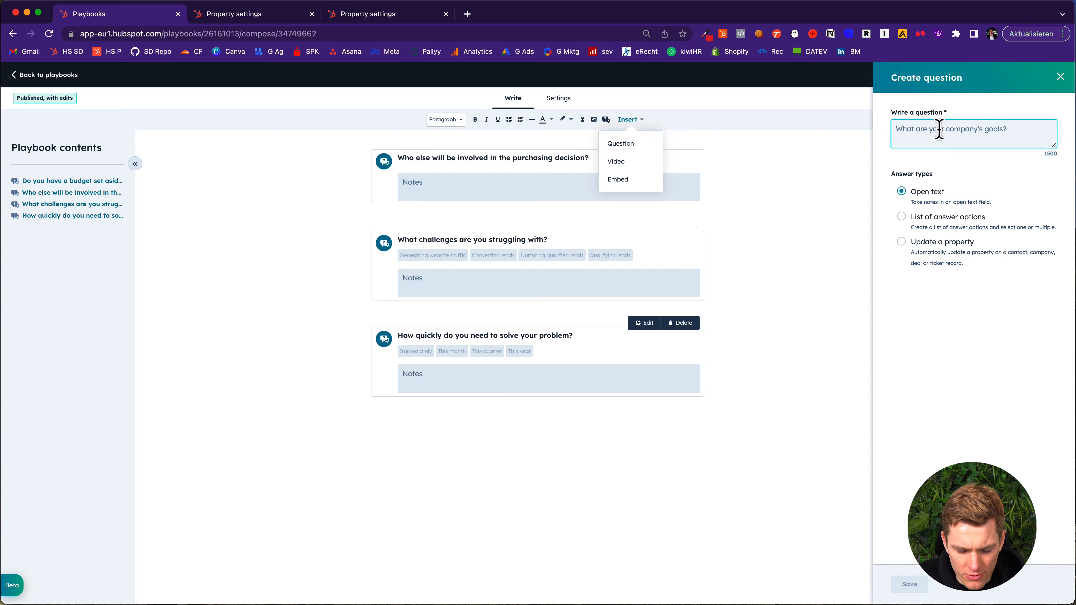
type("Ho")
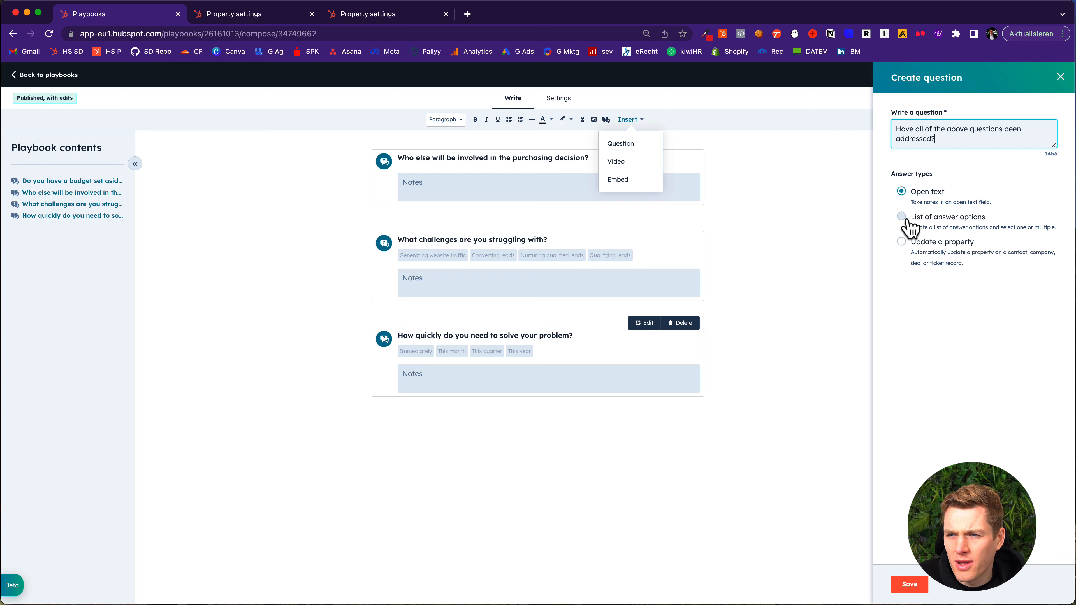
- Make the new question update the deal property Qualification Playbook, save it, and publish the playbook
left_click(901, 244)
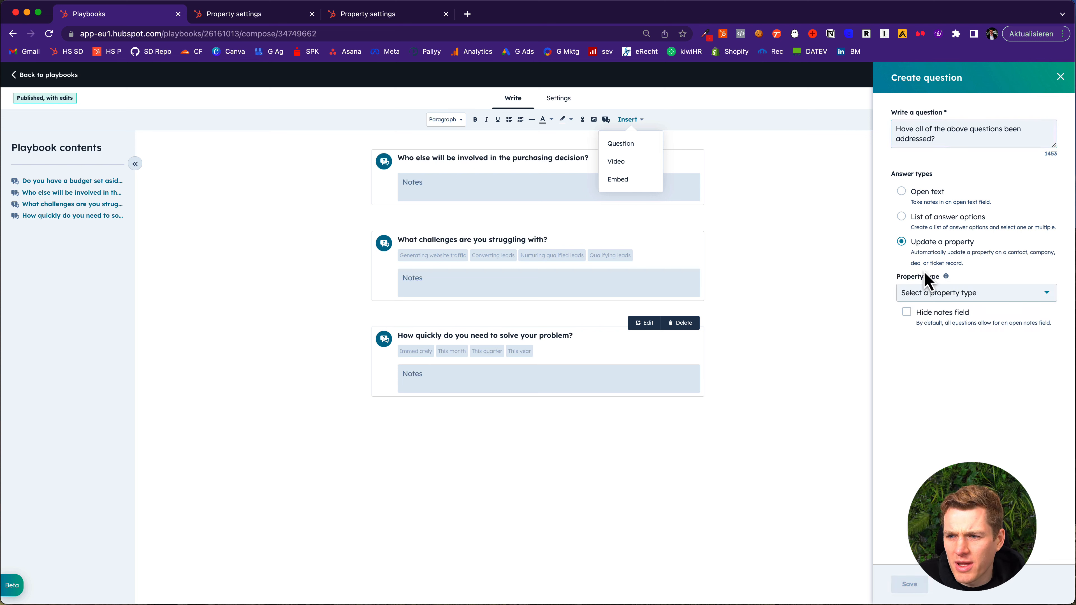
left_click(944, 298)
left_click(915, 356)
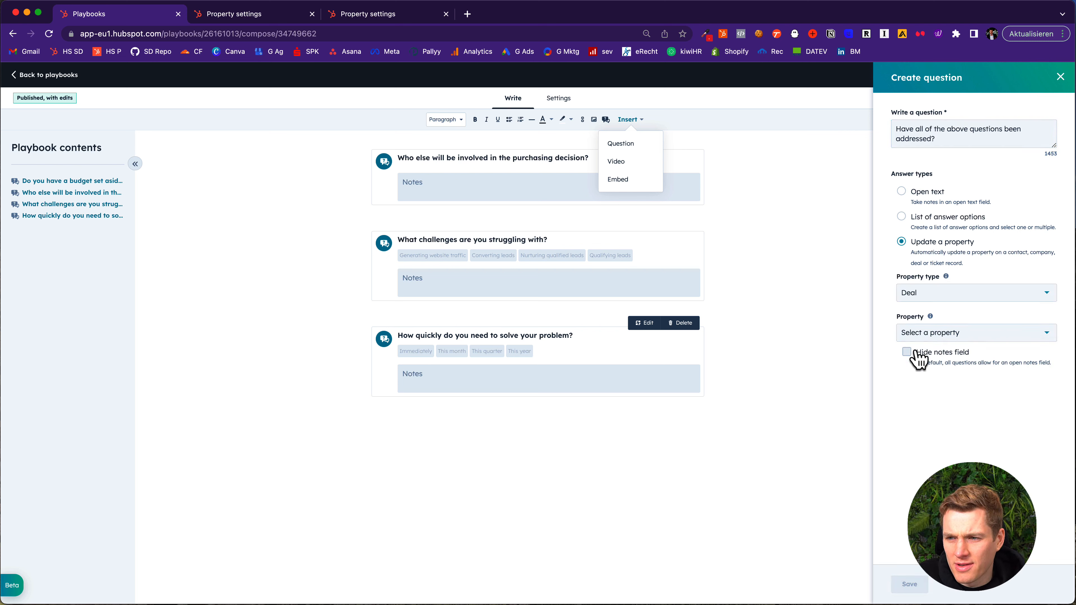
left_click(944, 339)
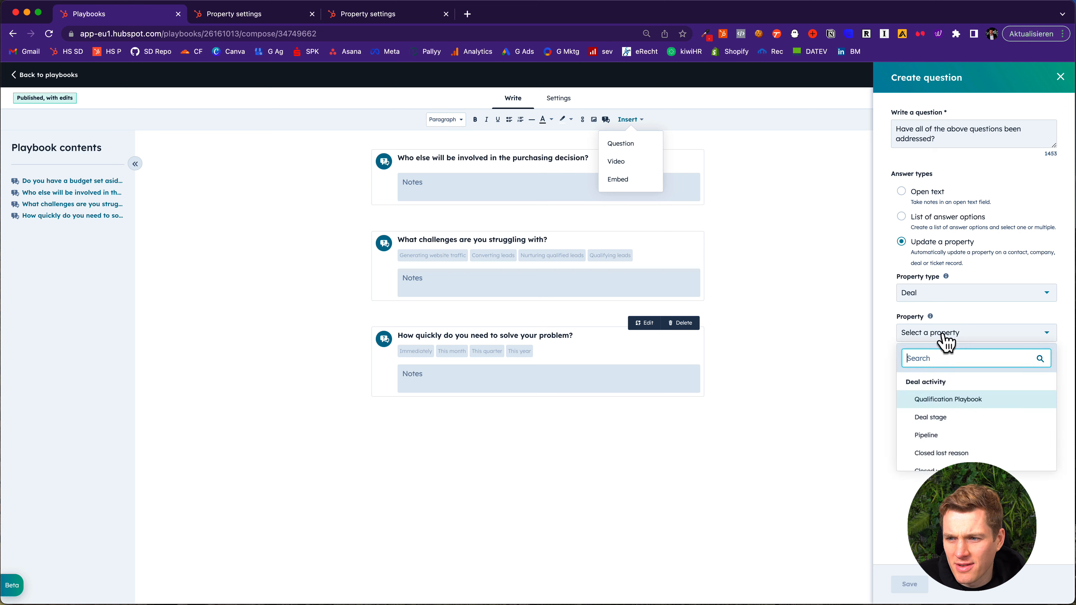
left_click(938, 401)
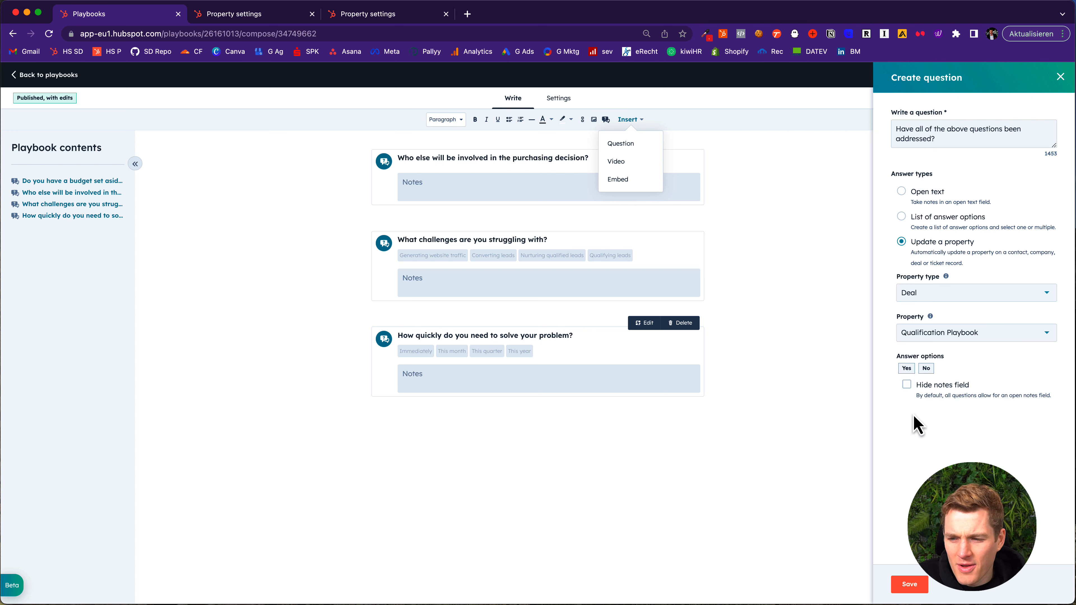
left_click(910, 590)
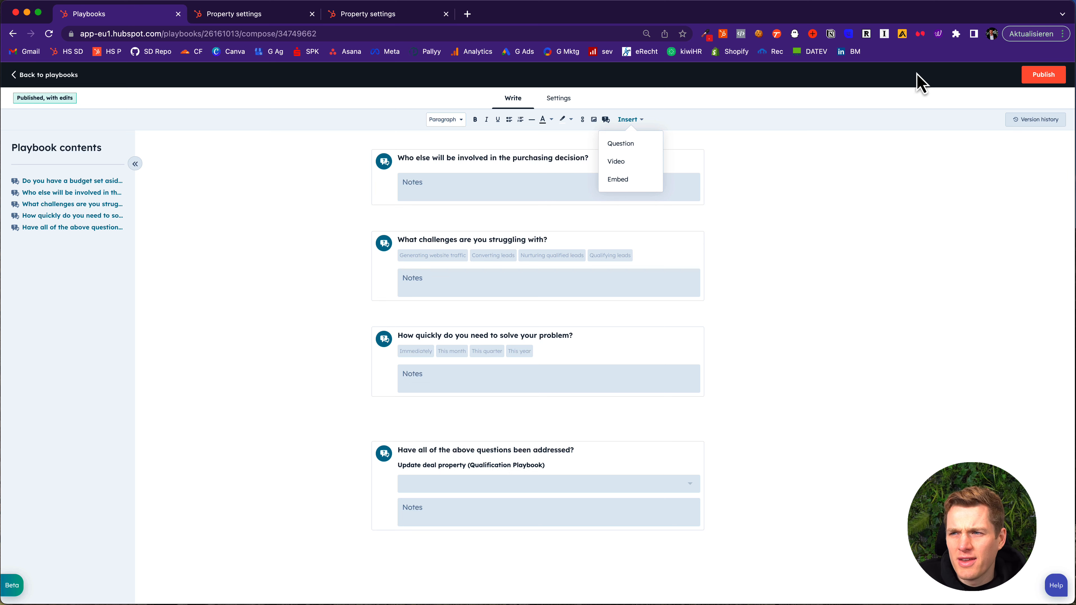
left_click(1045, 77)
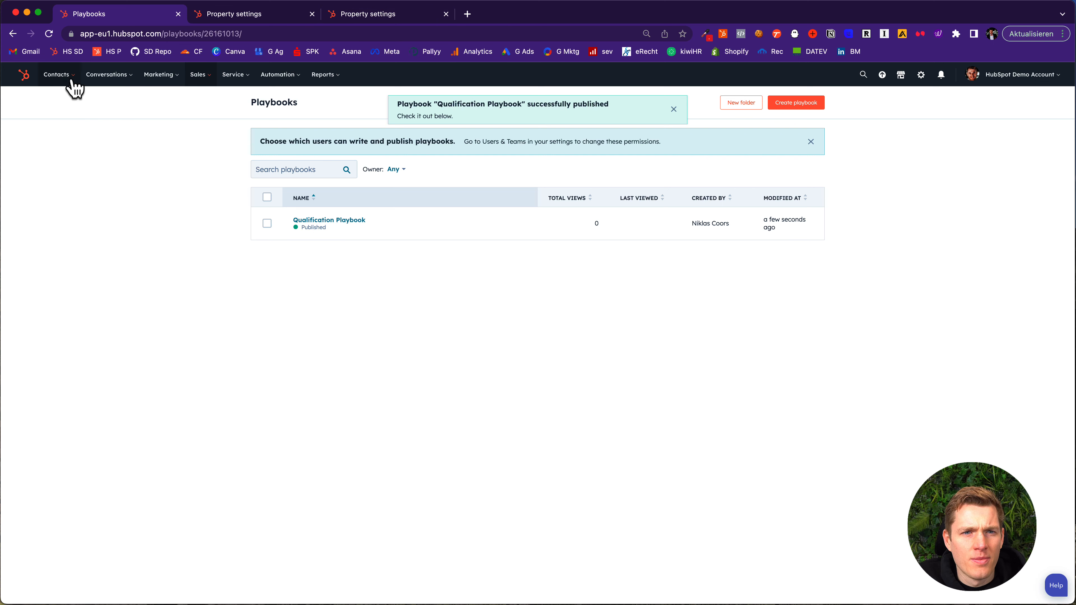
- On the deals board, move the Perry LLC deal to Qualified To Buy and return it to Appointment Scheduled
mouse_move(64, 77)
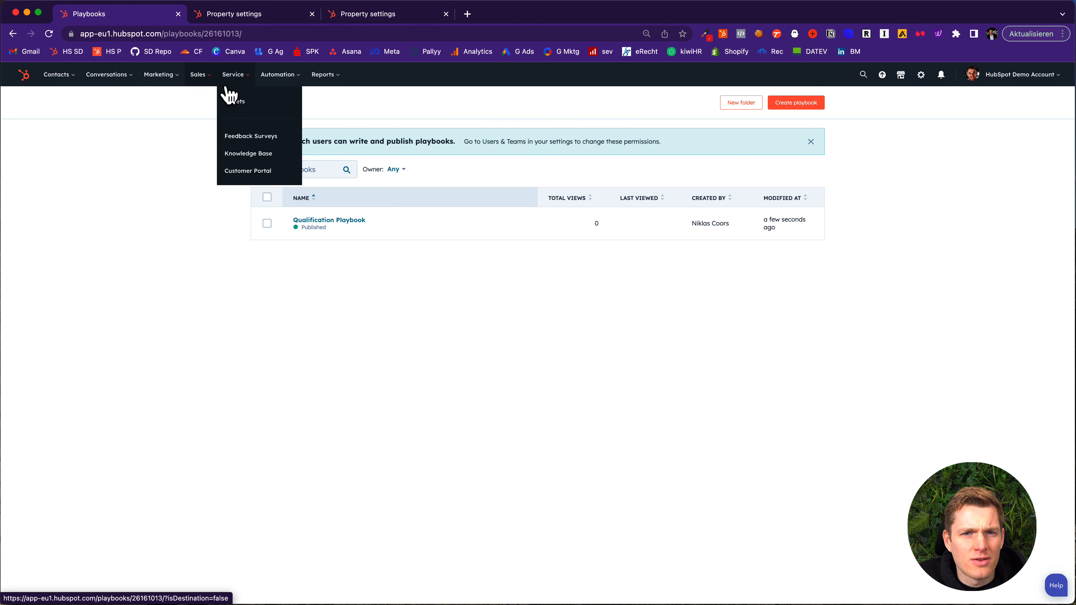
mouse_move(199, 76)
left_click(201, 104)
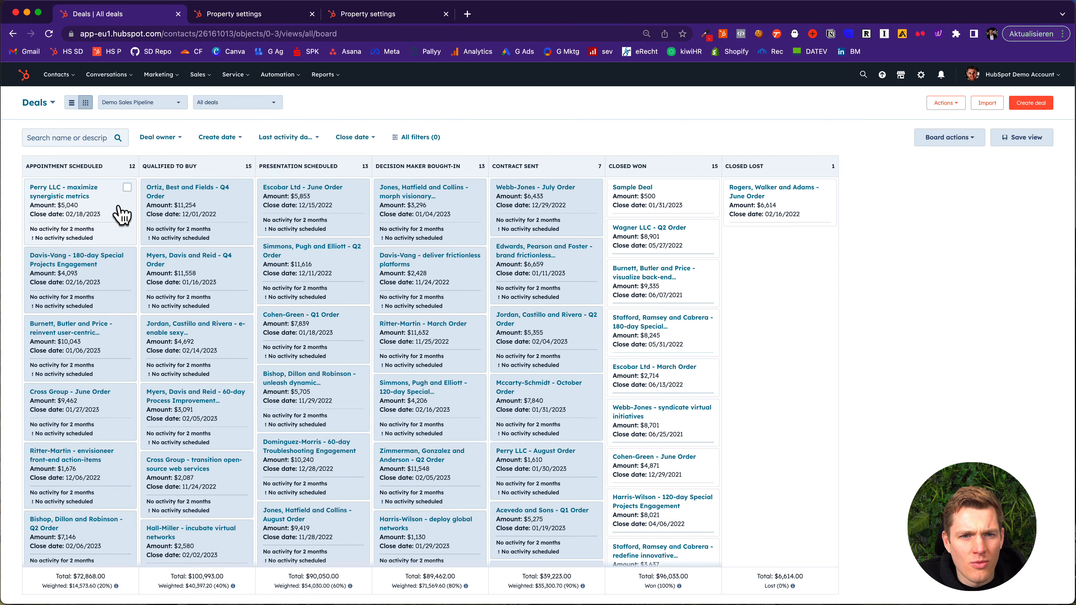
left_click_drag(102, 206, 205, 199)
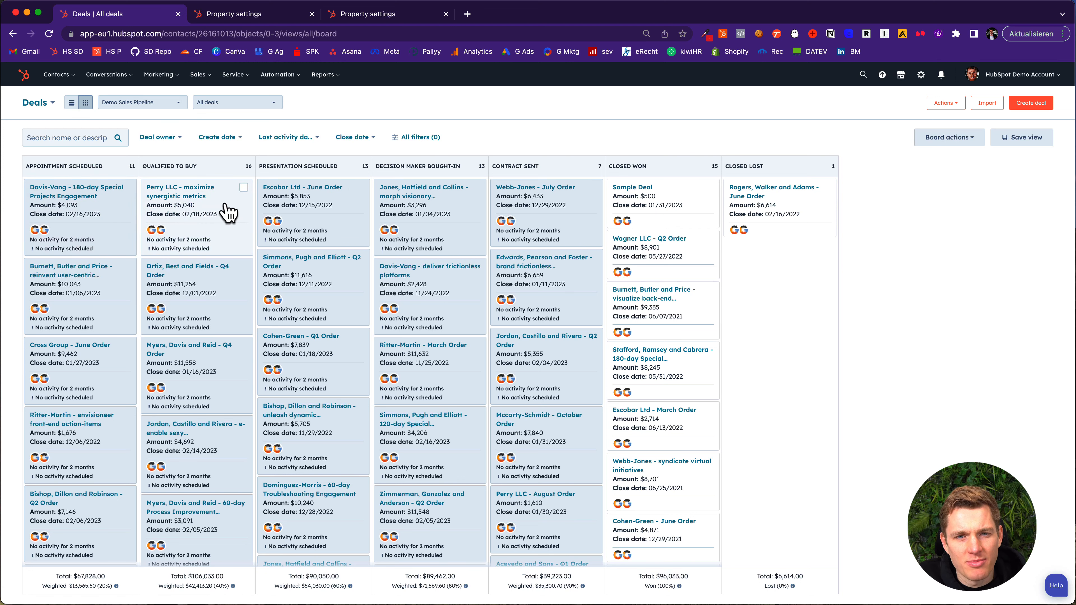
left_click_drag(209, 210, 118, 212)
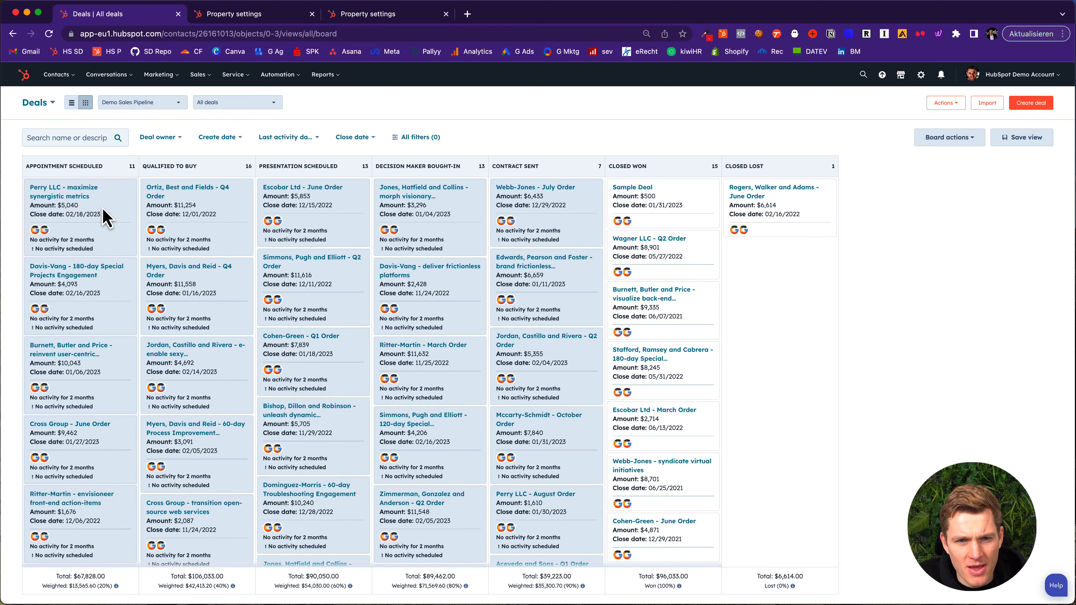
- Open the property settings and search the contact properties for "playbook"
left_click(920, 77)
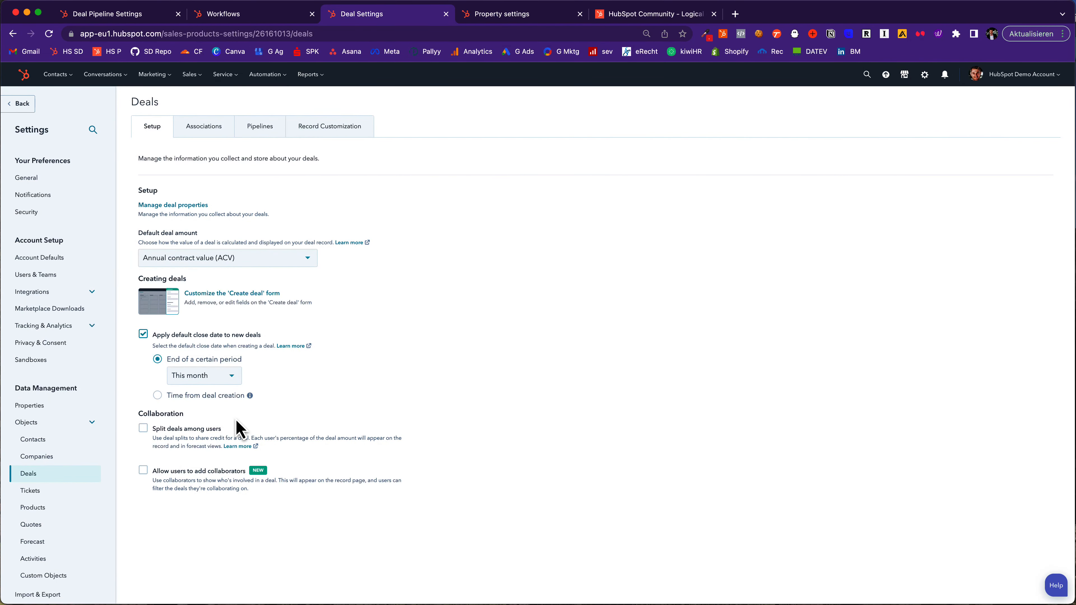
left_click(30, 406)
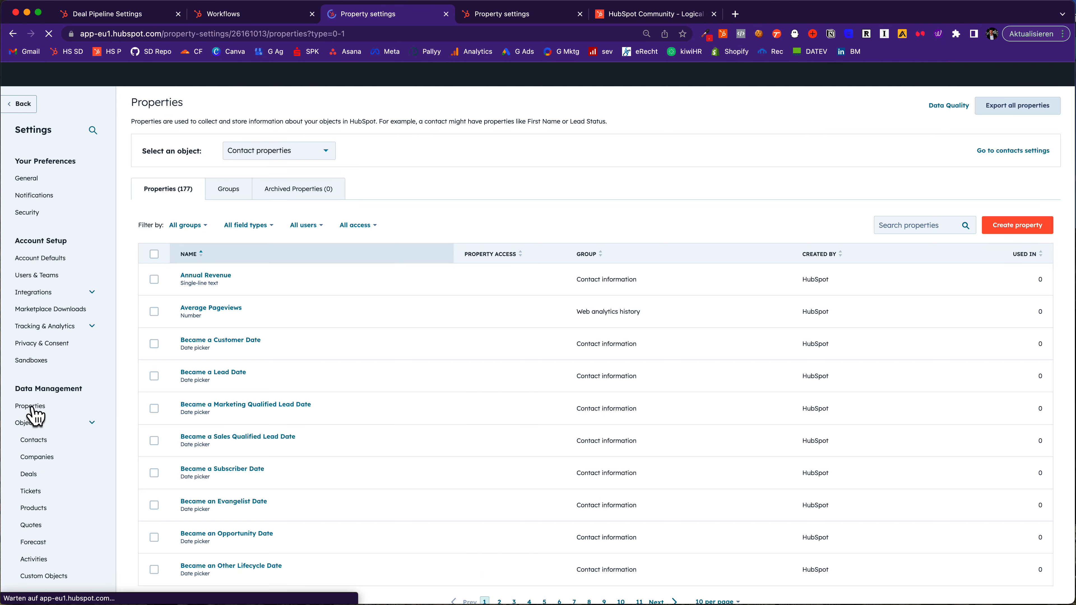
left_click(906, 224)
type("playbook")
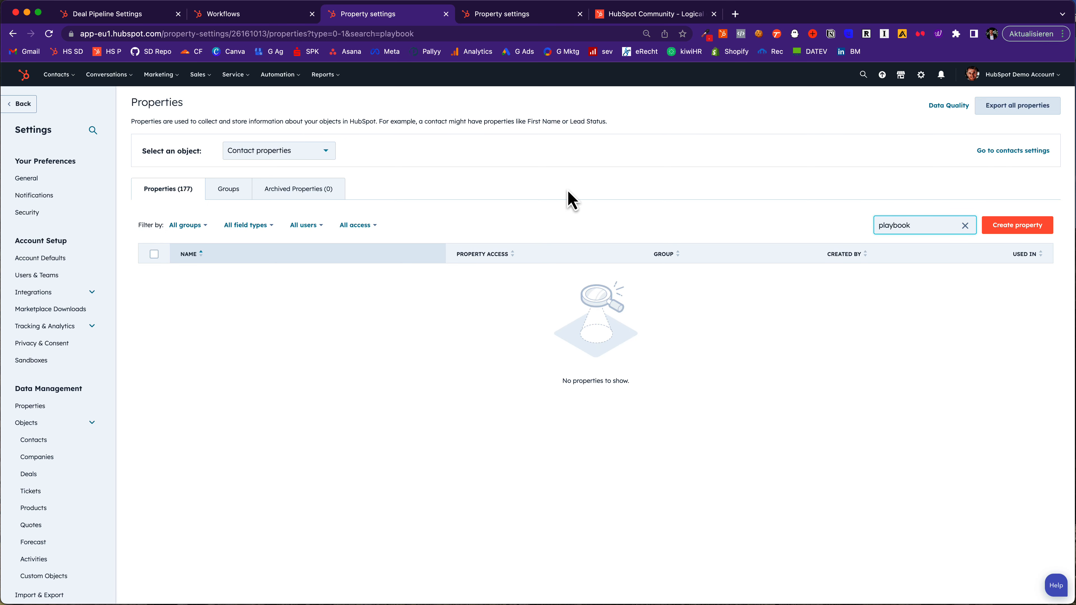
- Switch the property list to deal properties and open the user and team access of the Playbook Completion property
left_click(266, 158)
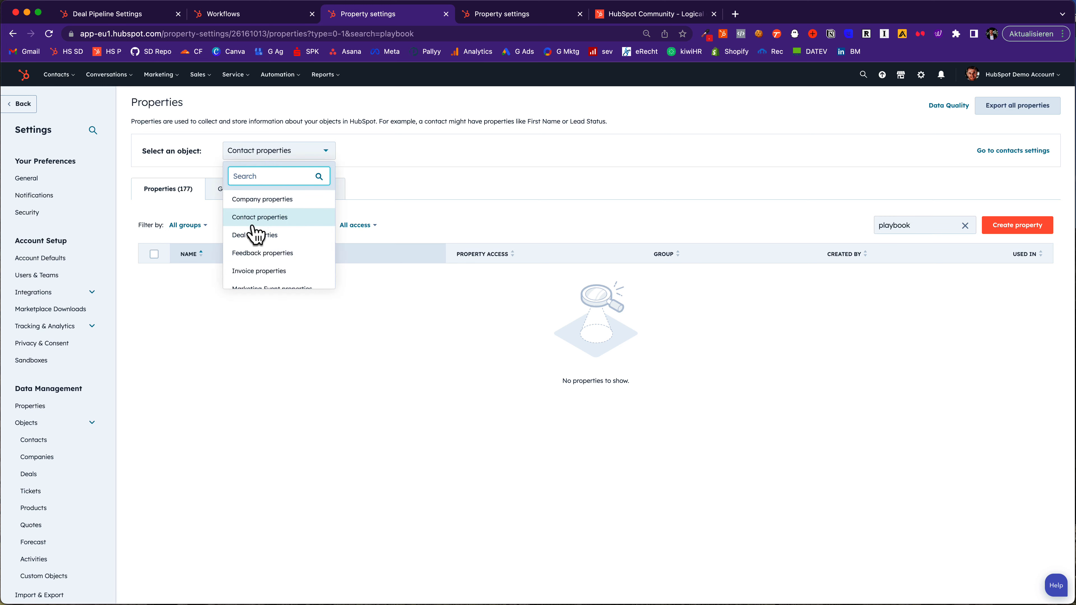
left_click(253, 241)
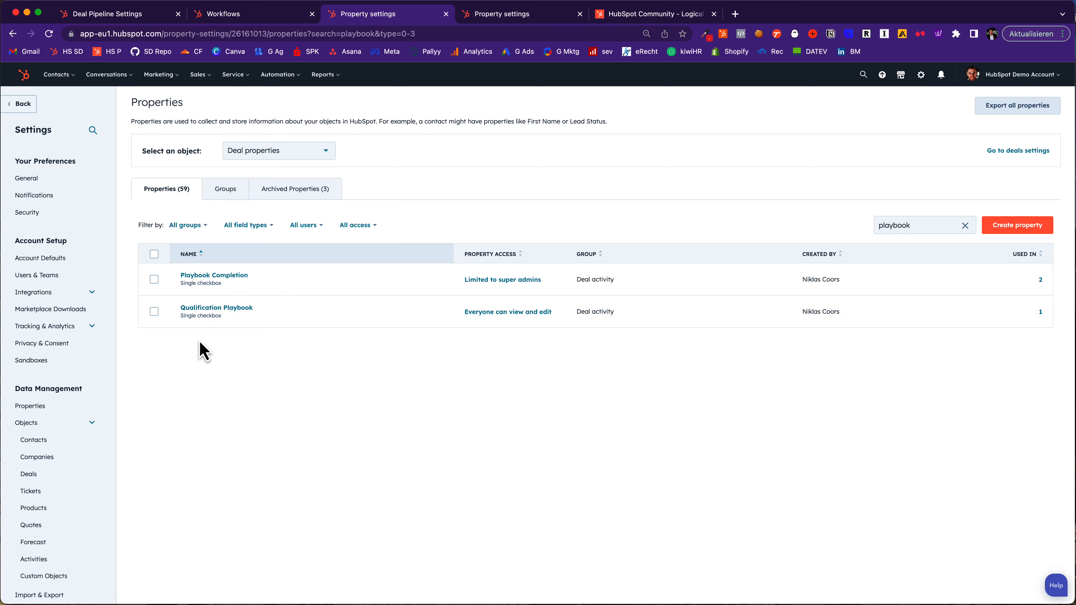
left_click(200, 280)
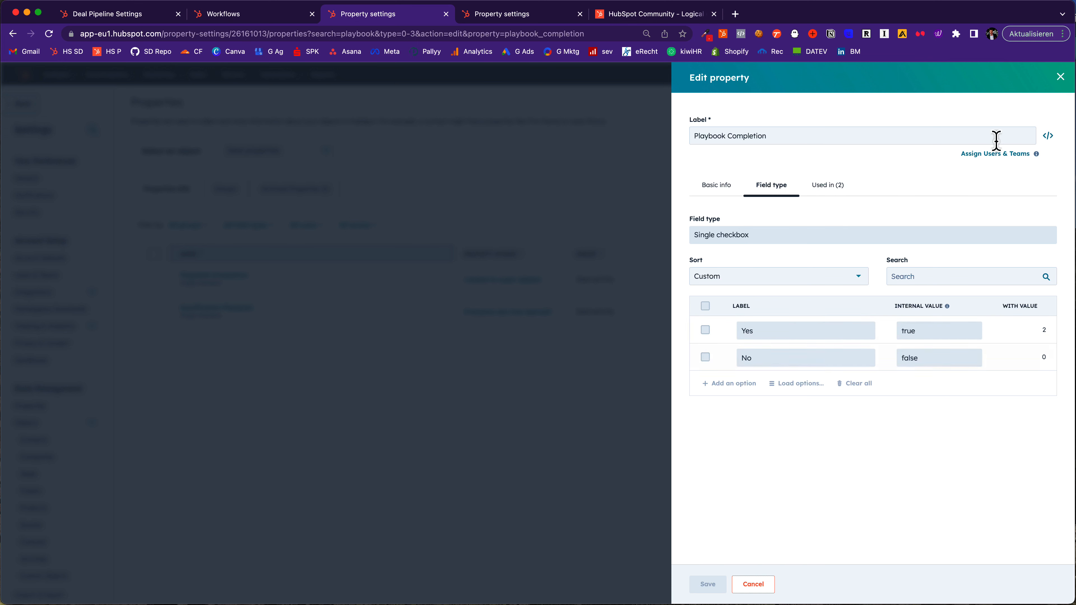
left_click(1008, 154)
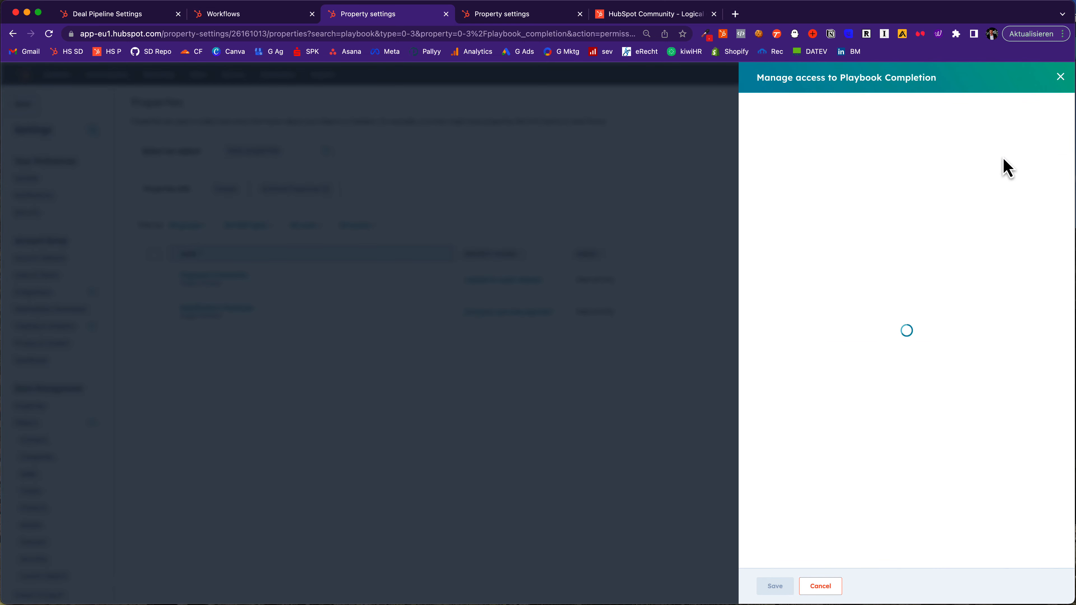
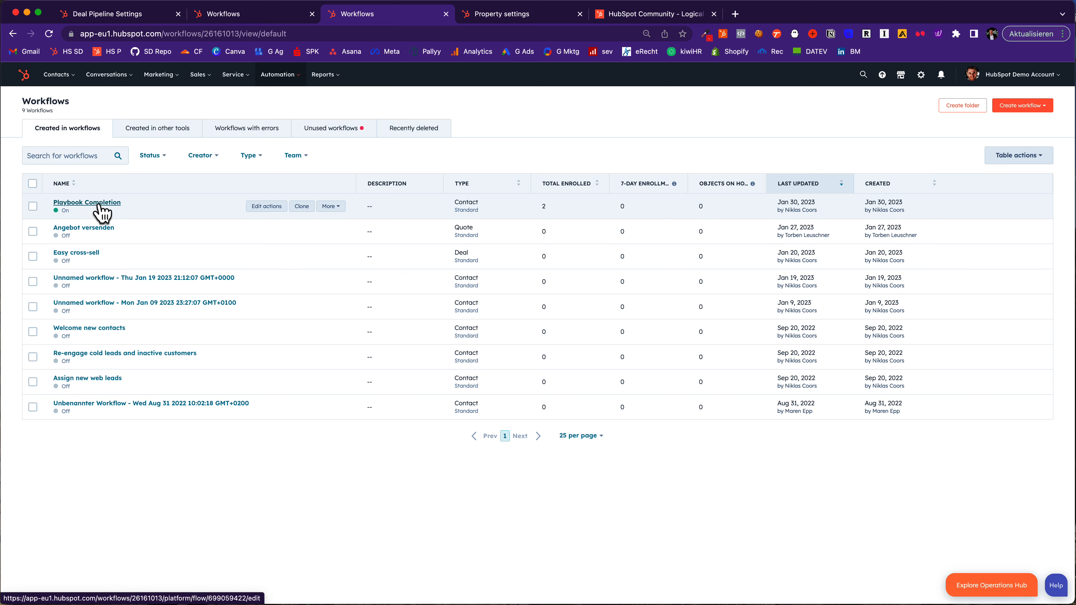
- Review the enrollment trigger and the property-setting action of the Playbook Completion workflow
left_click(98, 205)
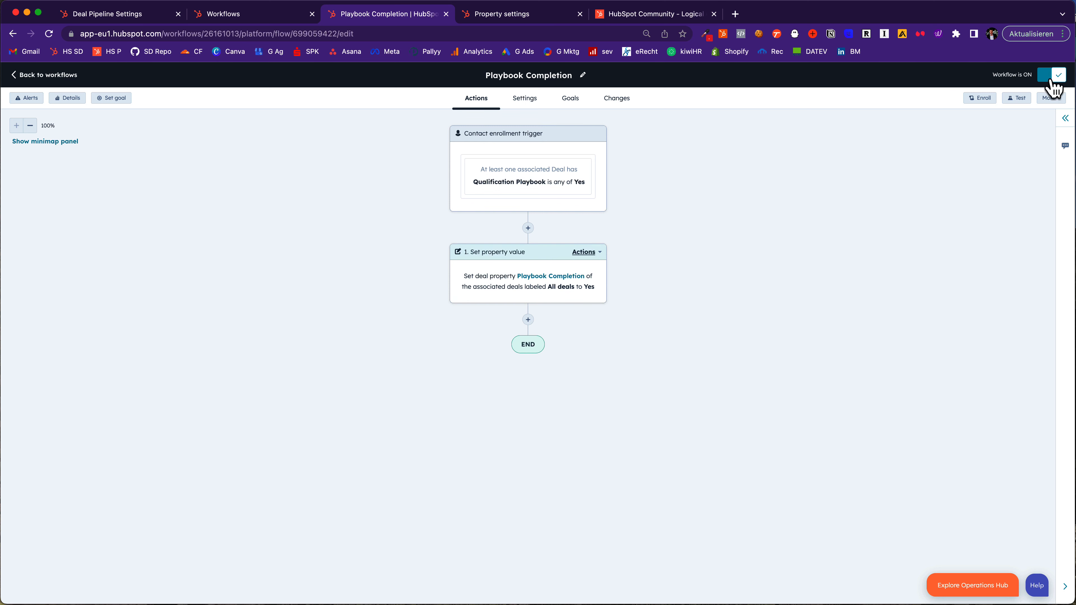
left_click(52, 81)
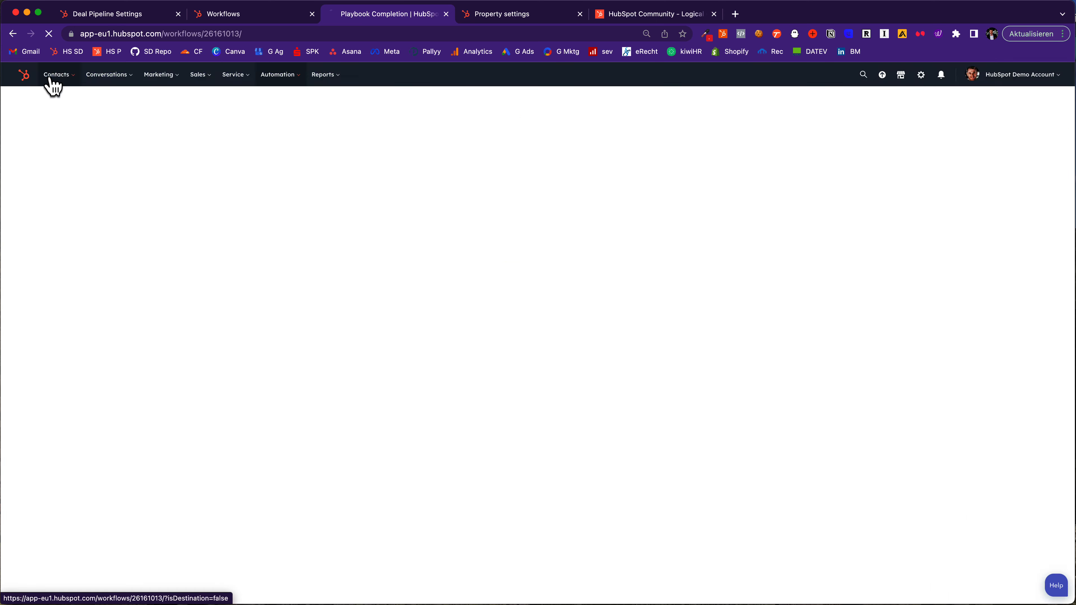
- In the deal pipeline settings, review the update stage properties of the Qualified To Buy stage in the Demo Sales Pipeline
left_click(928, 77)
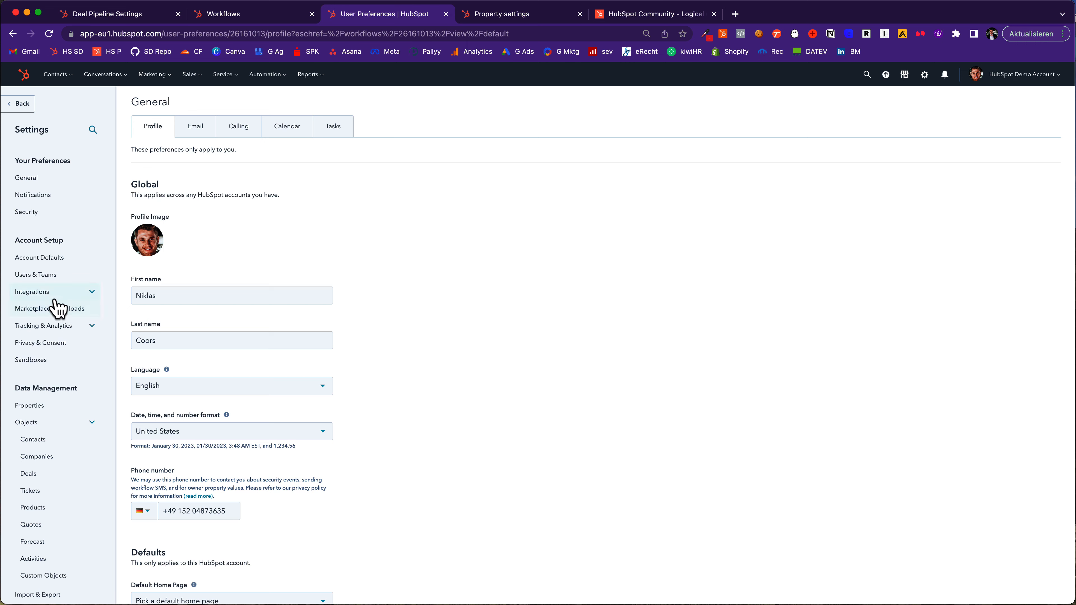
scroll(55, 307, "down", 3)
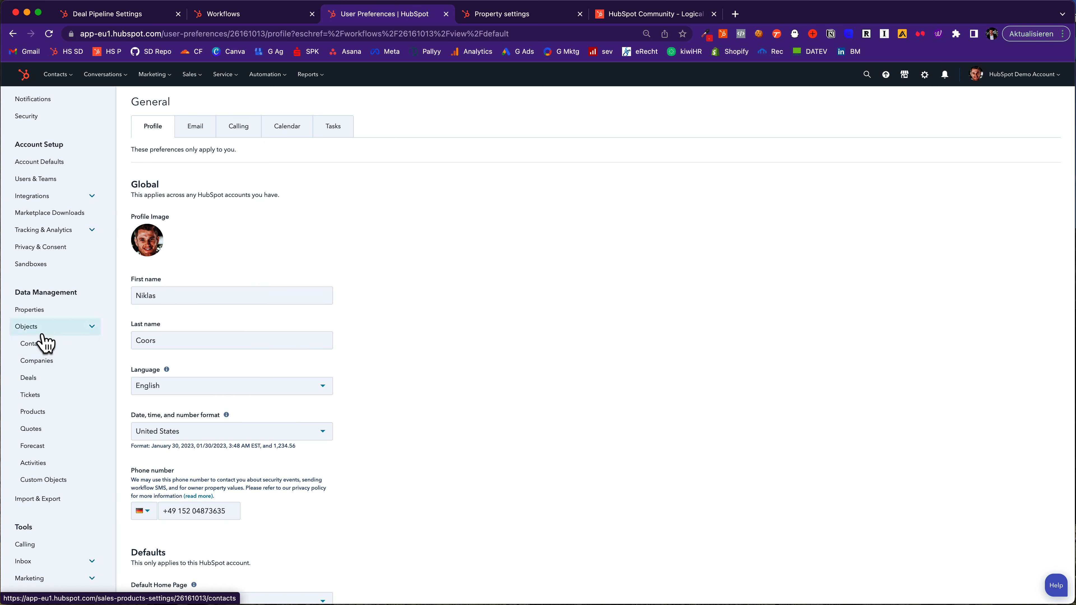
left_click(29, 378)
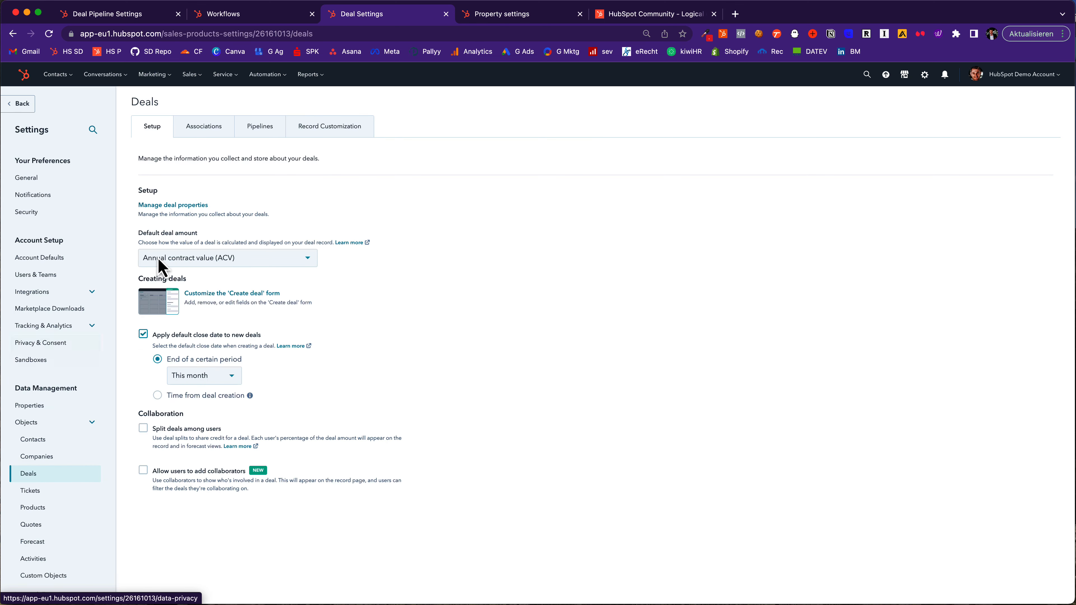
left_click(254, 130)
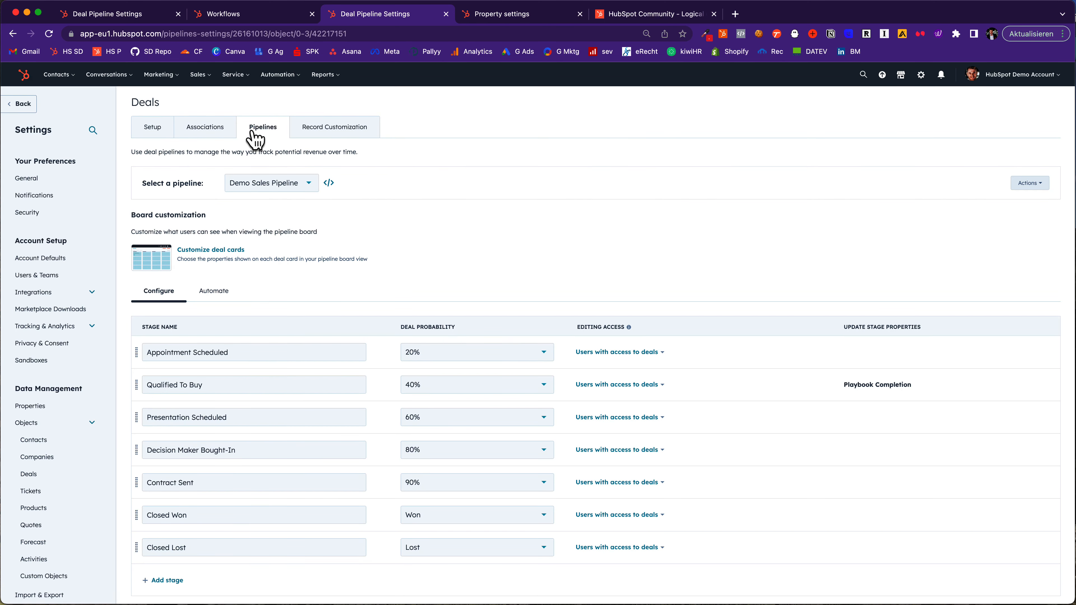
mouse_move(865, 391)
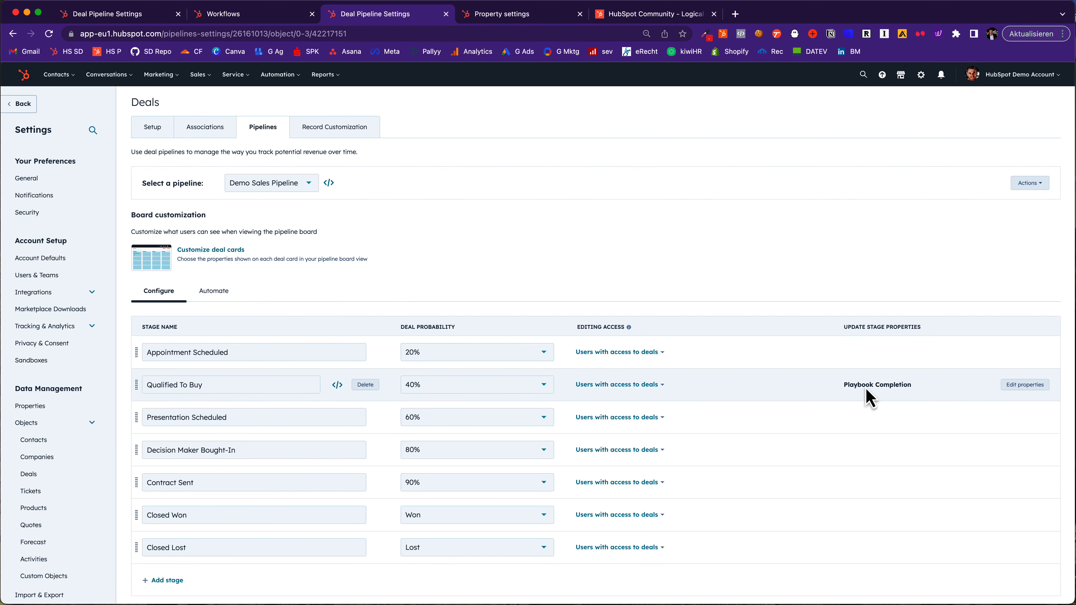
left_click(1029, 386)
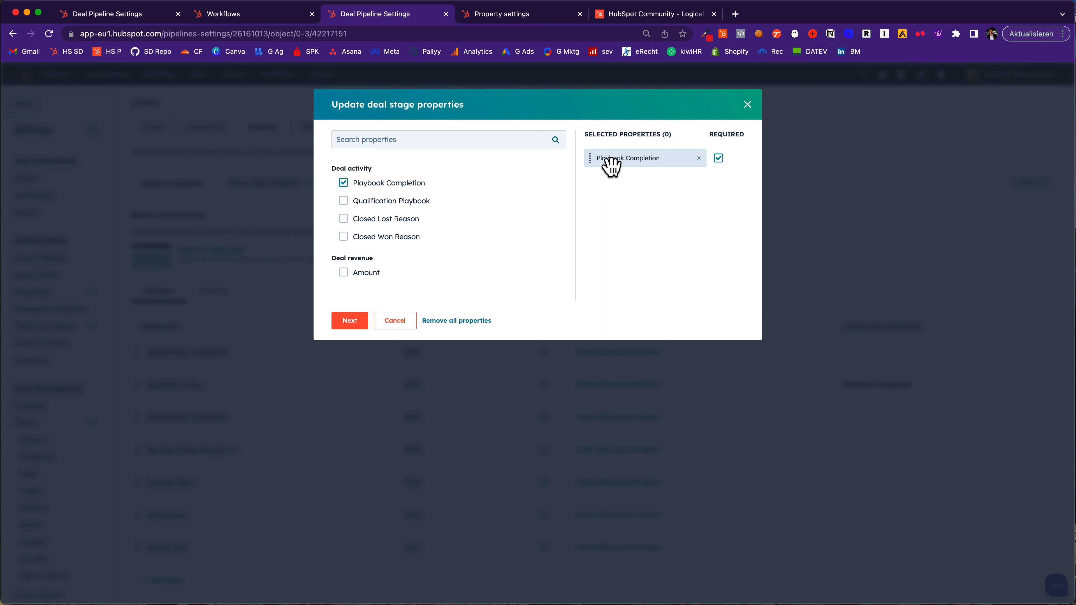
left_click(350, 322)
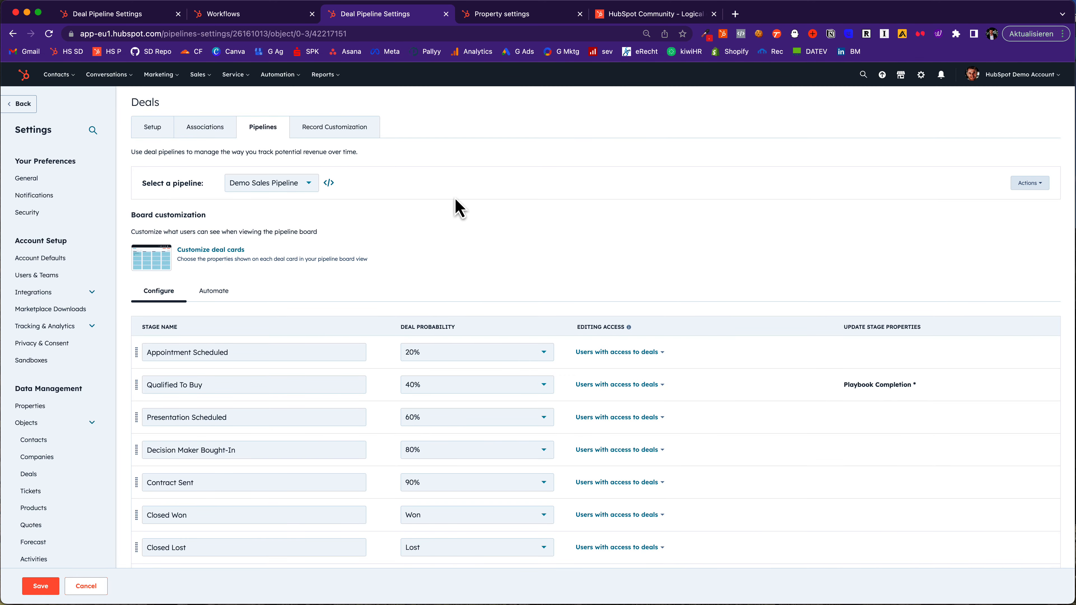
- On the deals board, try to move Bishop, Dillon and Robinson - Q2 Order to Qualified To Buy and cancel the move
mouse_move(204, 78)
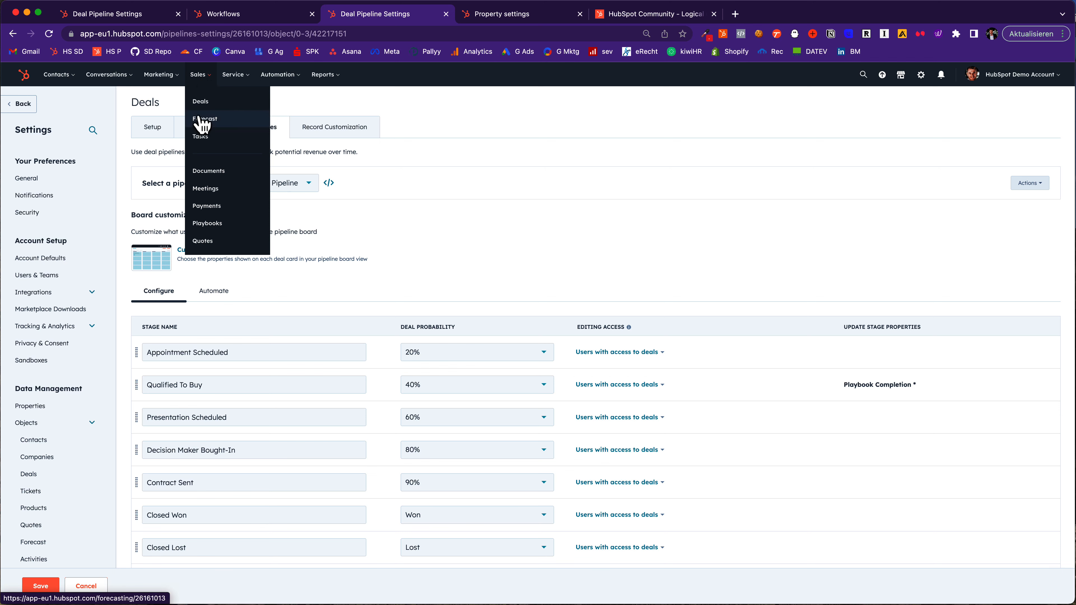
left_click(202, 101)
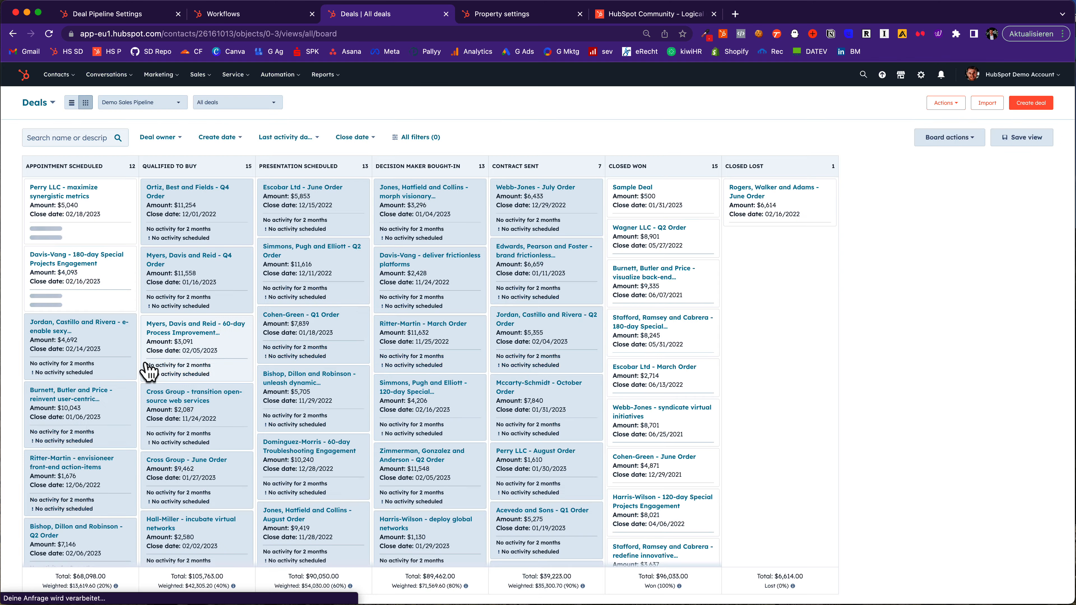
scroll(79, 455, "down", 3)
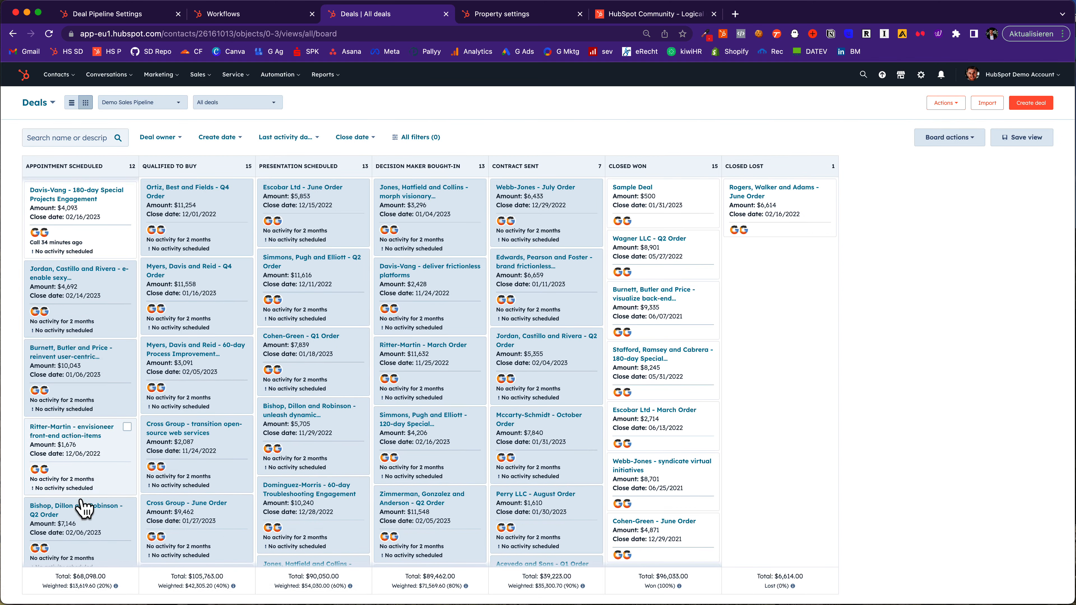
left_click_drag(76, 520, 188, 476)
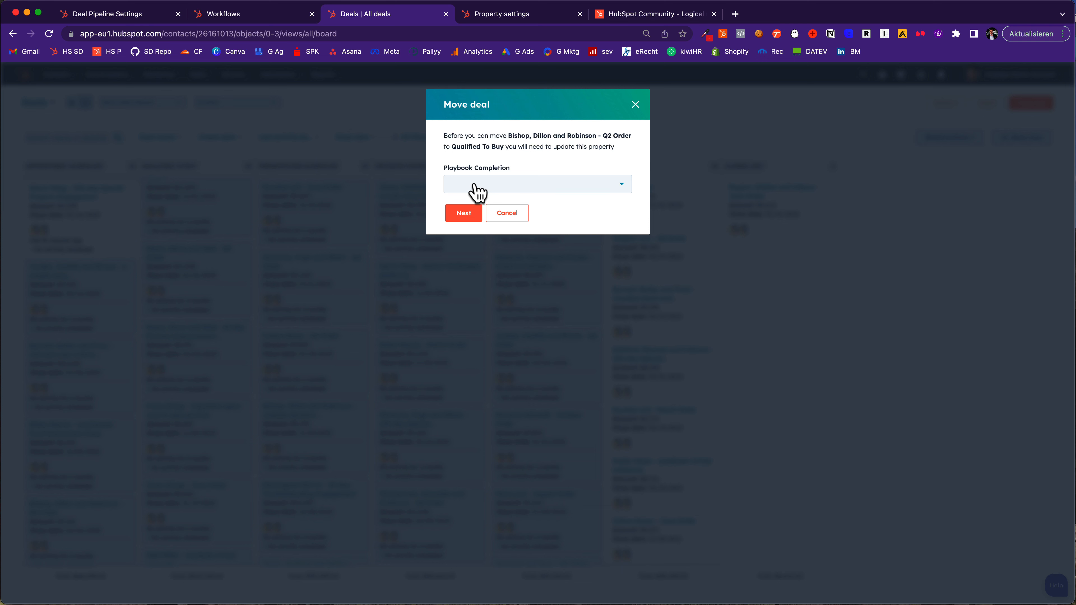
left_click(616, 187)
left_click(570, 169)
left_click(506, 214)
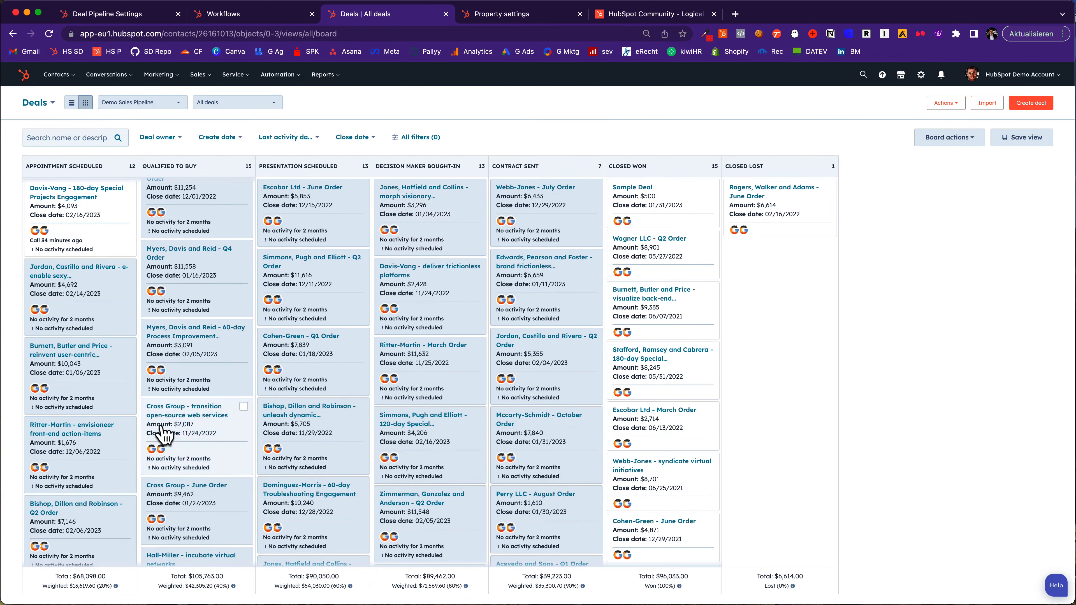
- Open the Bishop, Dillon and Robinson - Q2 Order deal record, launch its Qualification Playbook and enlarge the playbook window
left_click(62, 510)
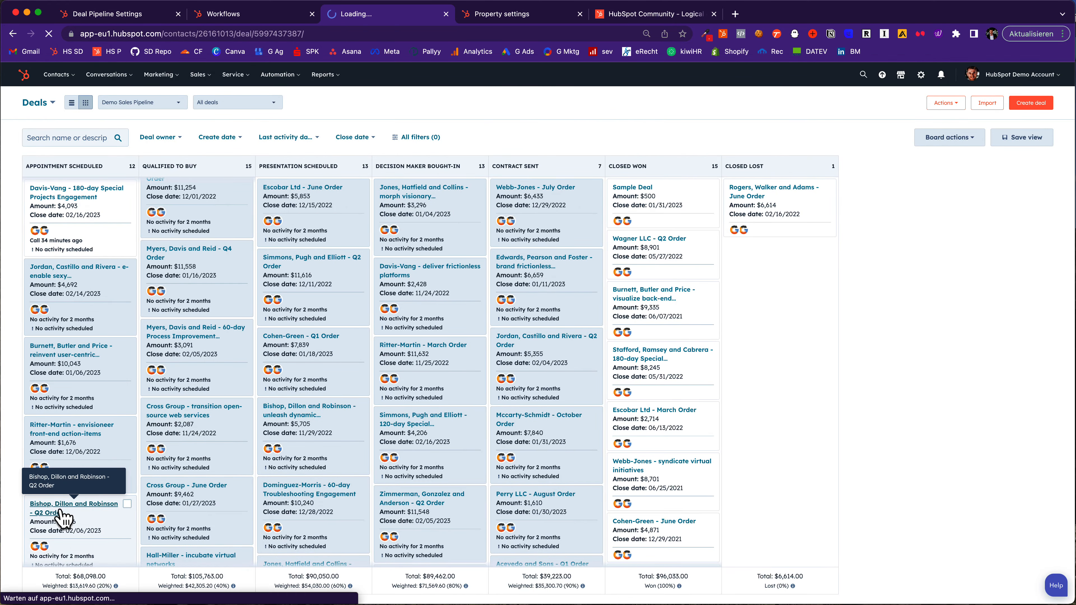
scroll(976, 437, "down", 5)
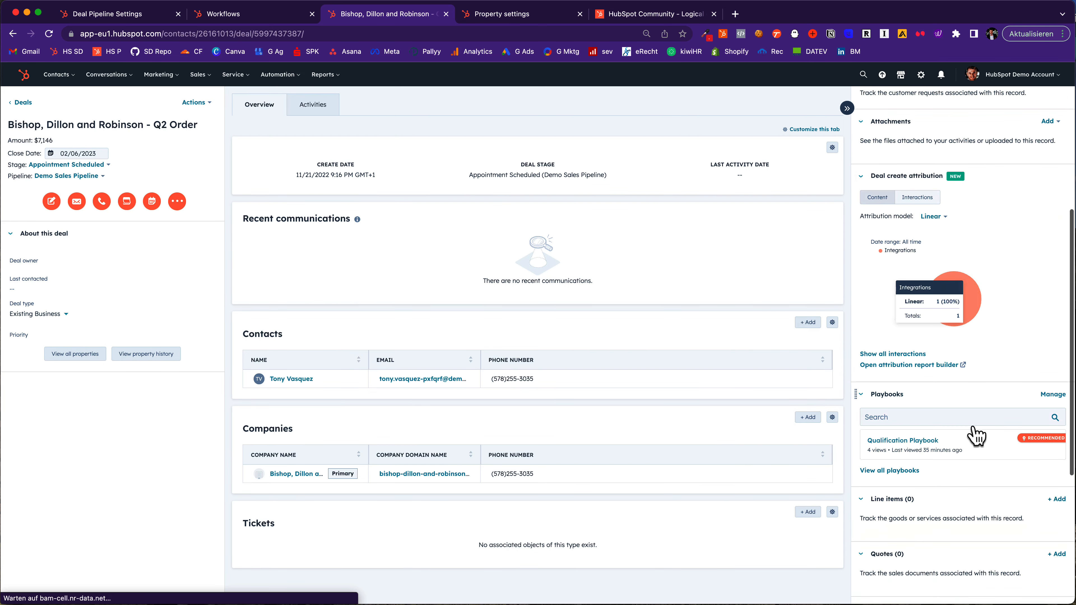
scroll(976, 437, "down", 1)
left_click(906, 413)
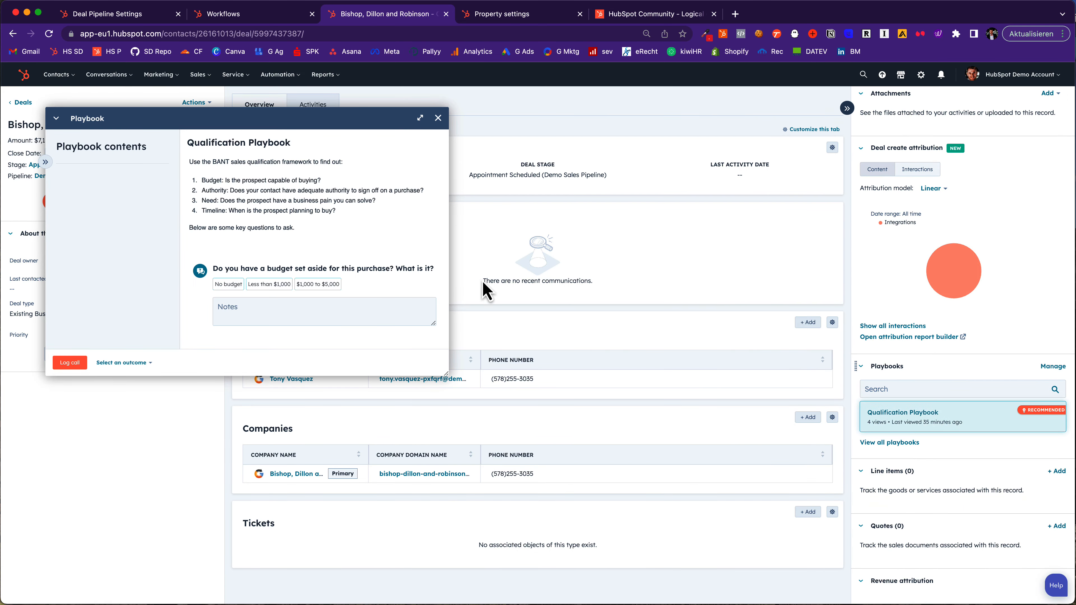
left_click_drag(448, 377, 498, 591)
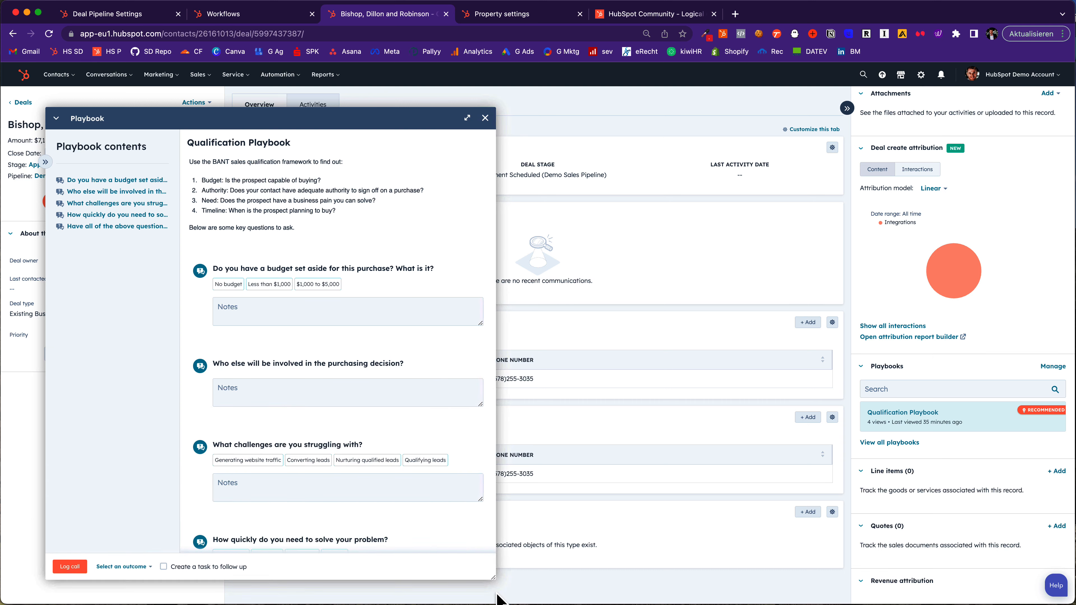
- Answer the playbook with budget "$1,000 to $5,000", the other decision maker's name, challenge "Generating website traffic" and urgency "Immediately"
left_click(318, 285)
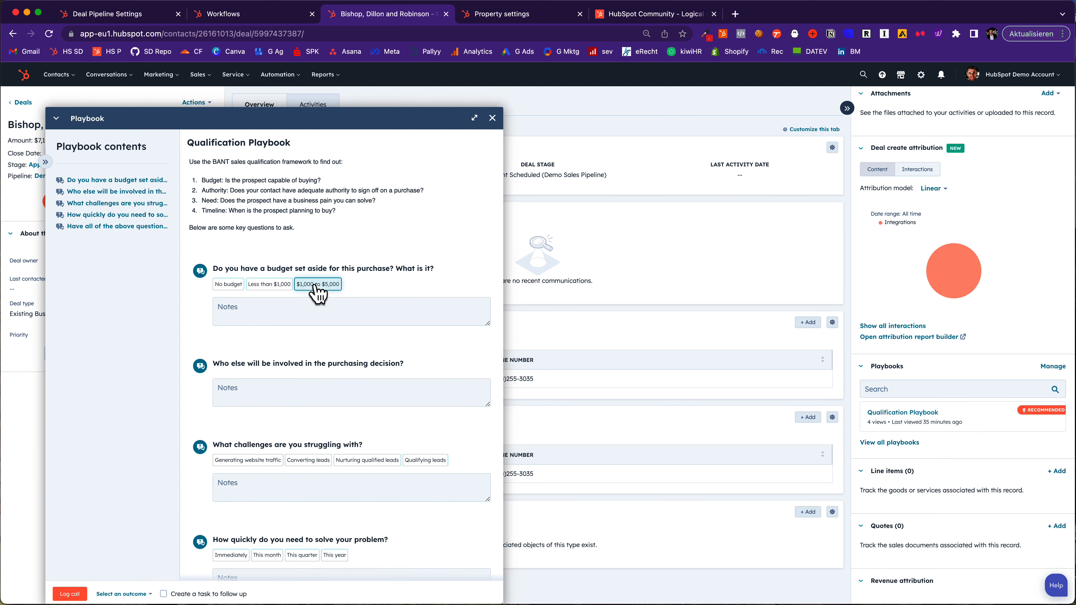
left_click(248, 395)
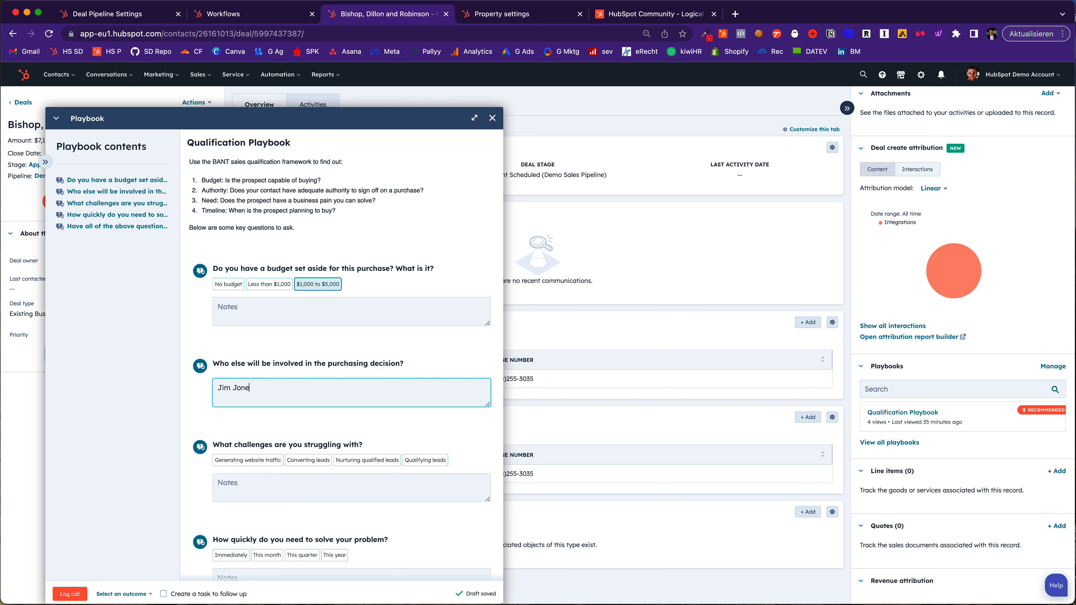
scroll(351, 339, "down", 3)
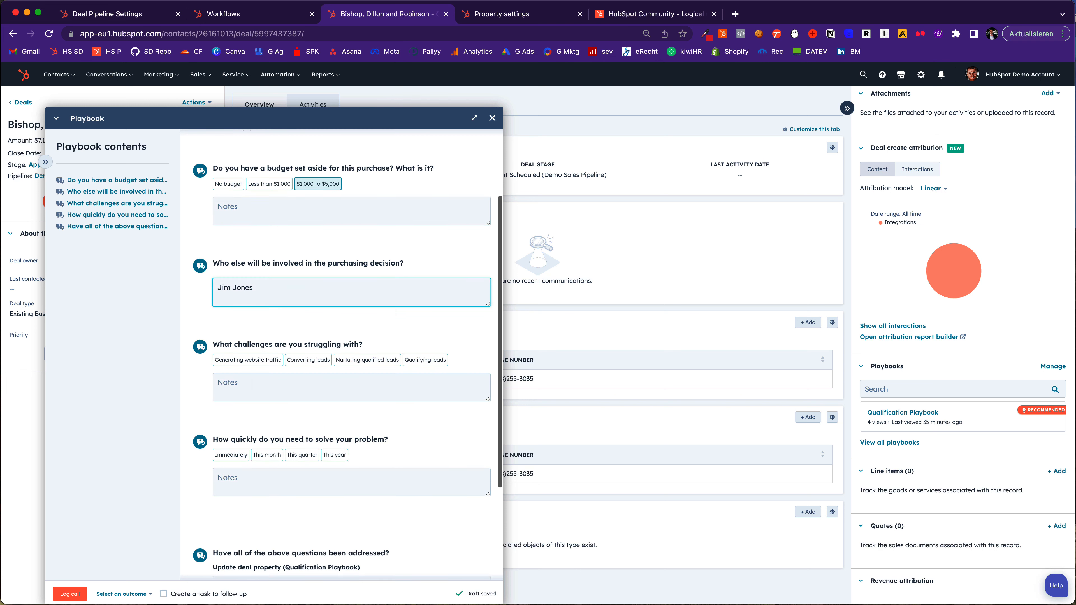
left_click(260, 358)
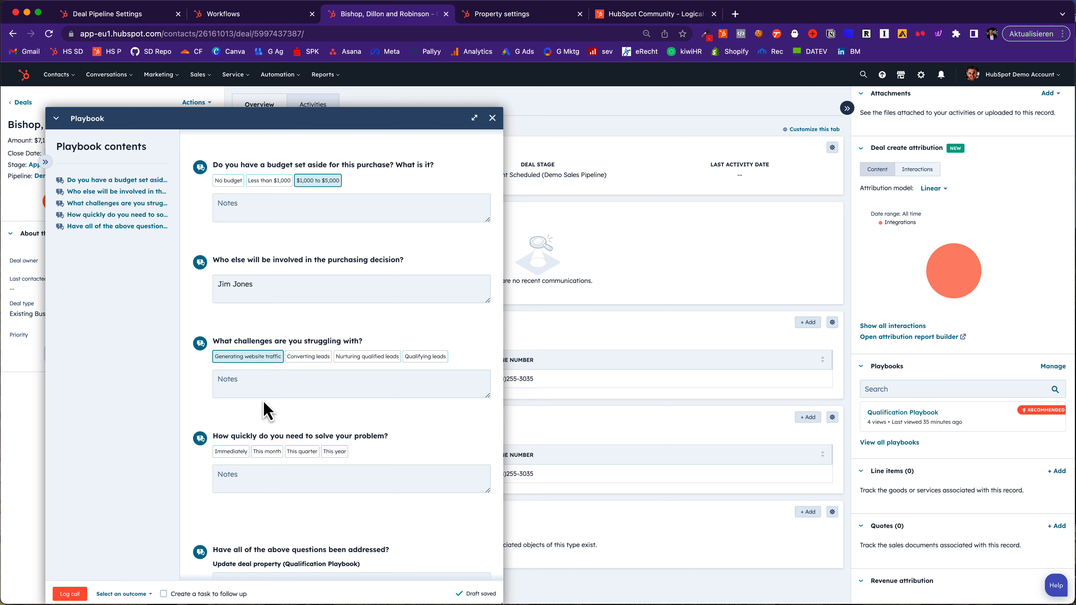
scroll(264, 410, "down", 1)
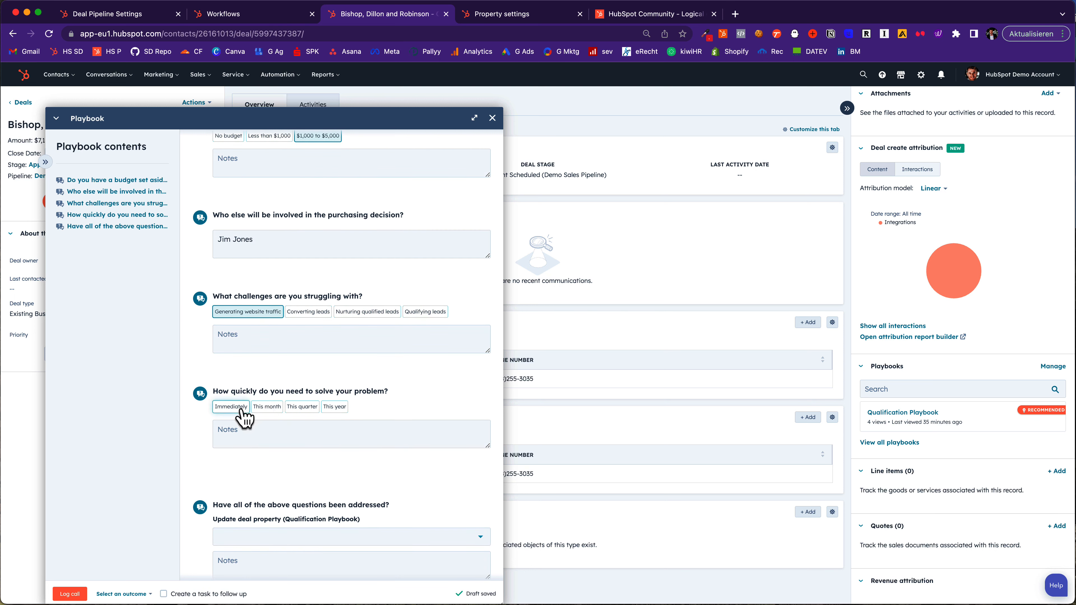
left_click(241, 410)
- Answer Yes to "Have all of the above questions been addressed?" and log the playbook as a call
scroll(254, 470, "down", 1)
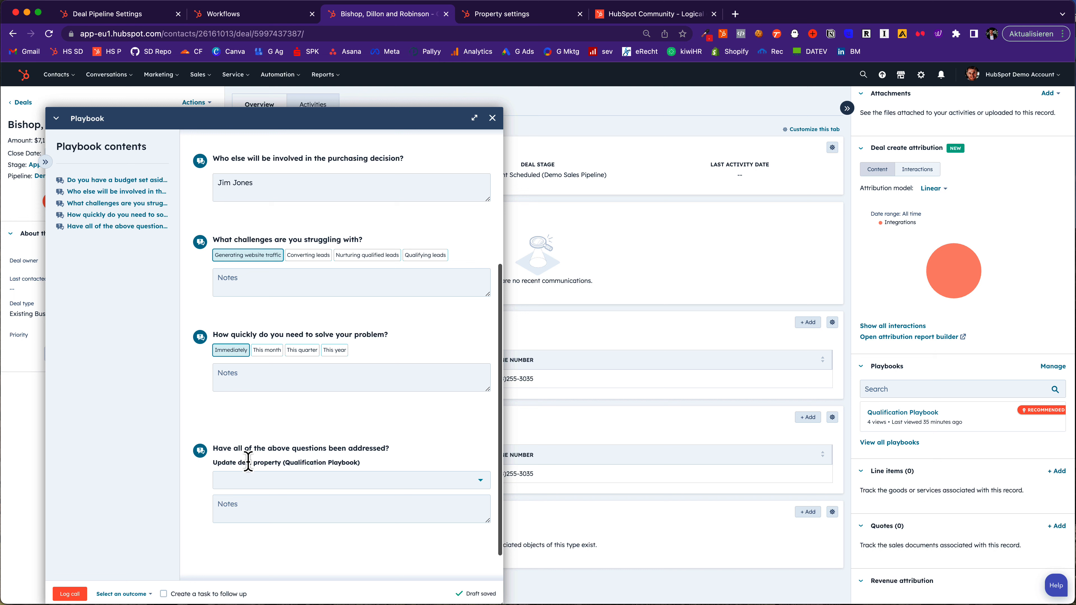
left_click(275, 482)
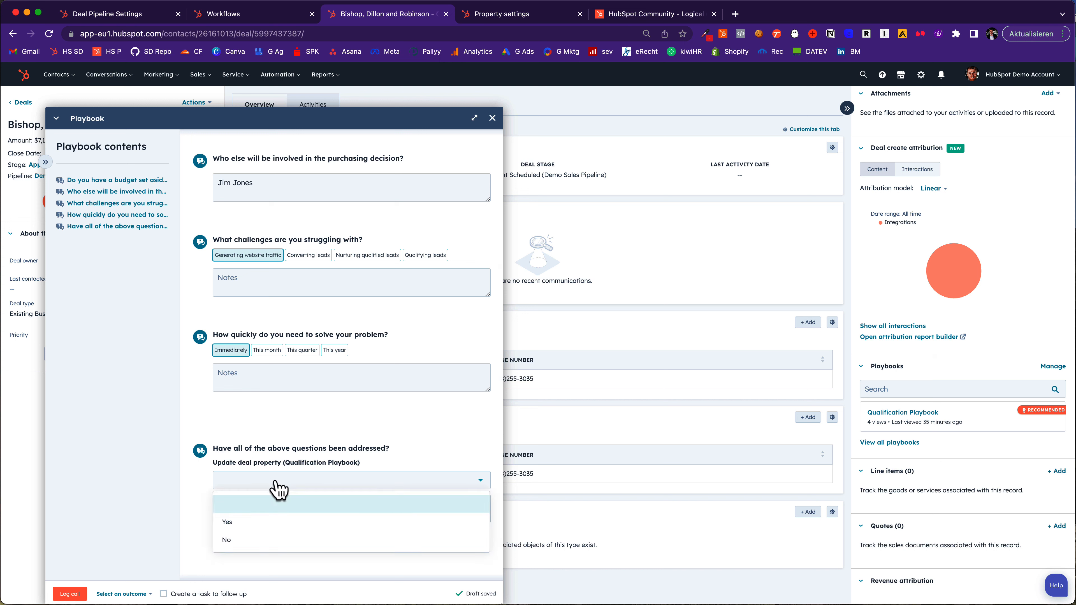
left_click(236, 521)
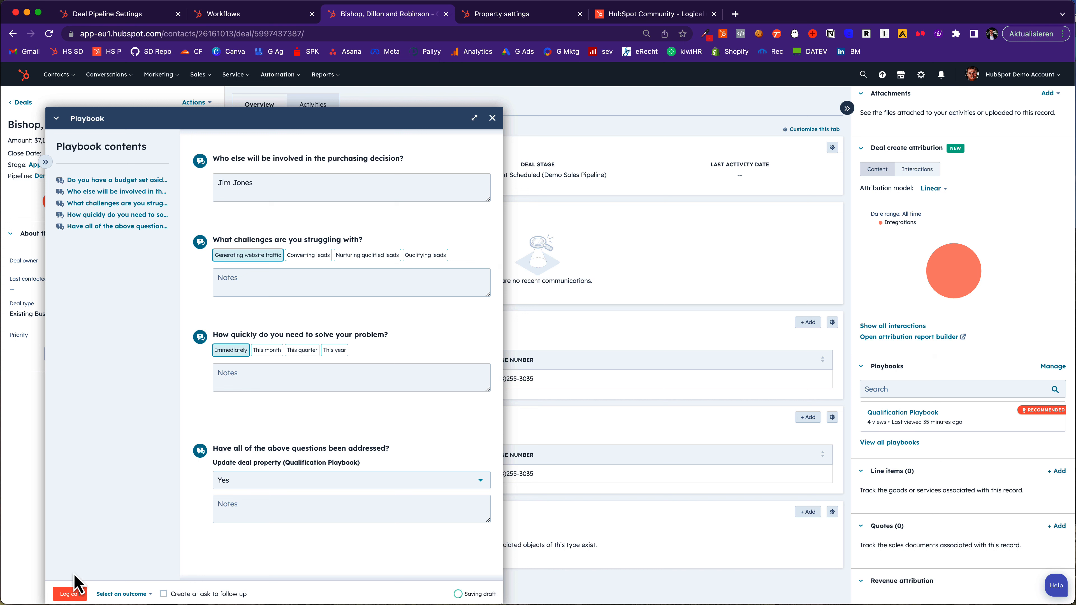
left_click(69, 593)
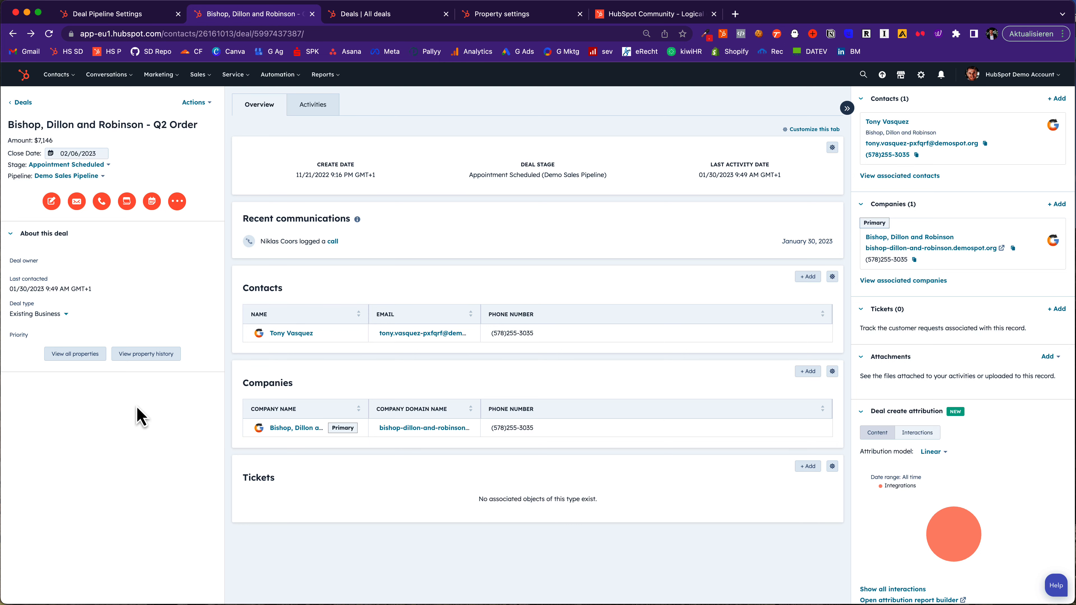
- Check the Playbook Completion and Qualification Playbook values among all properties of the deal, and return to its record
left_click(77, 355)
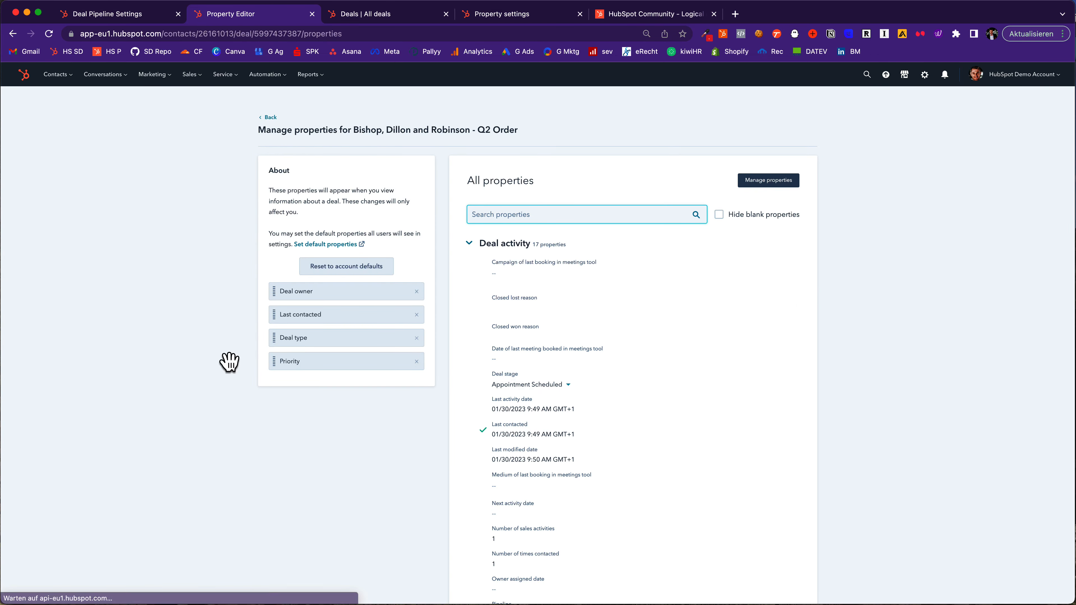
scroll(582, 432, "down", 5)
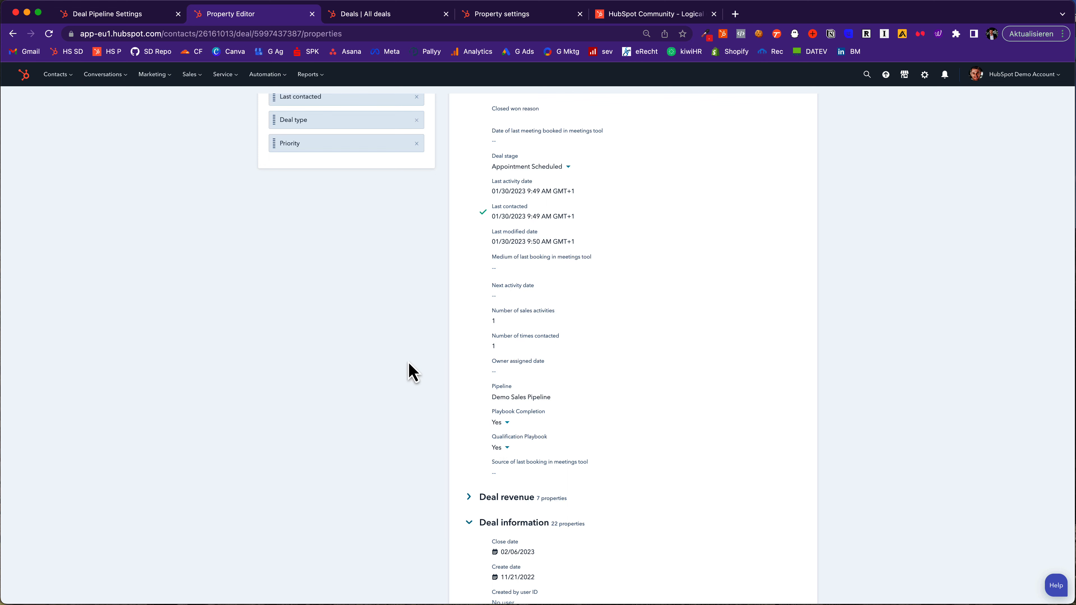
scroll(409, 372, "up", 5)
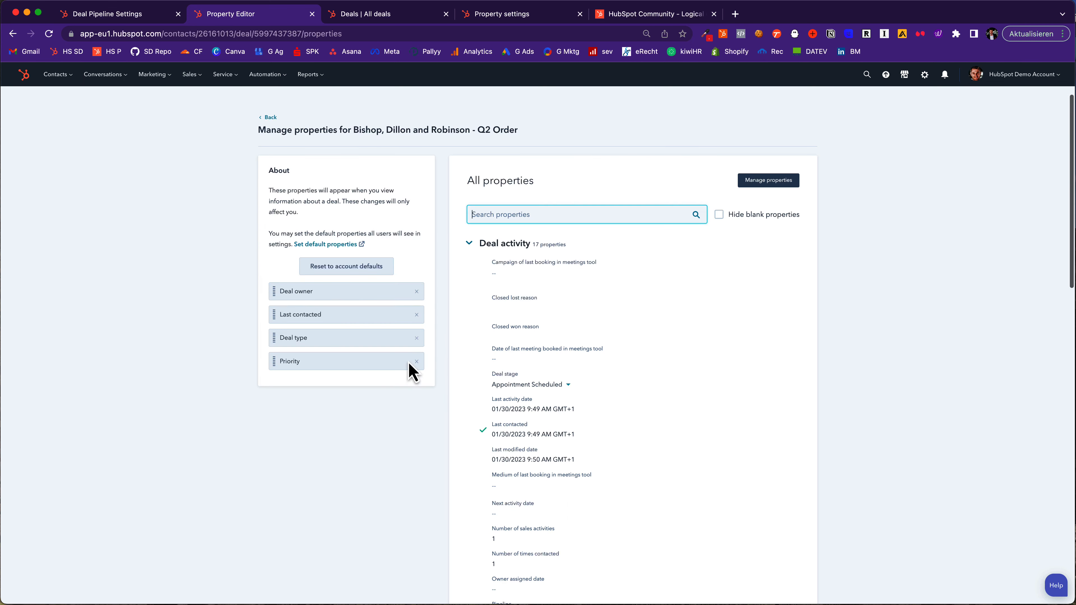
left_click(266, 118)
- On the deals board, move Bishop, Dillon and Robinson - Q2 Order to Qualified To Buy, keeping Playbook Completion at Yes
left_click(203, 84)
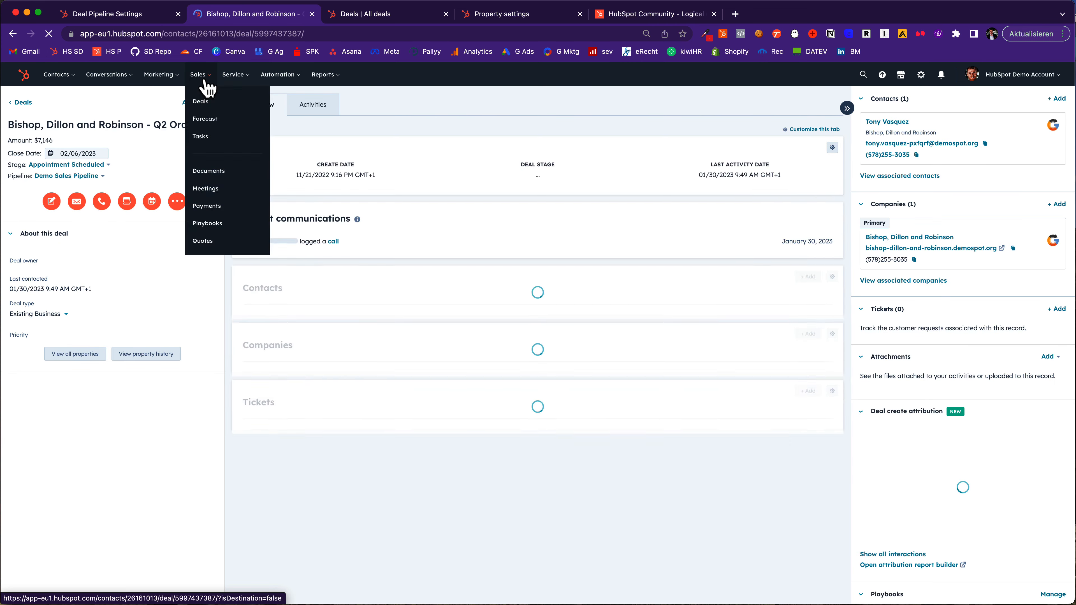
left_click(203, 105)
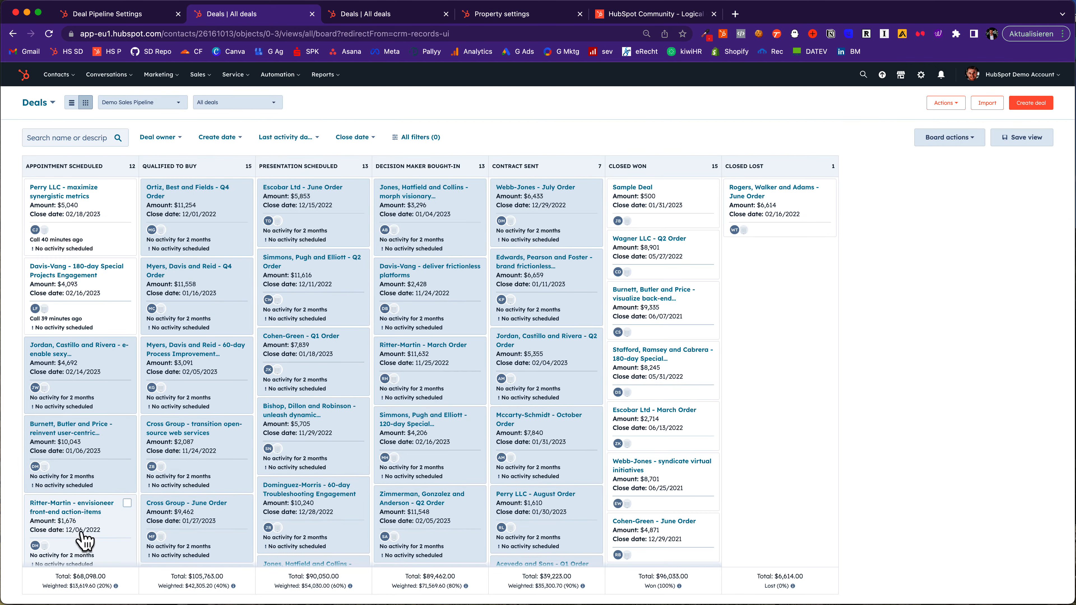
scroll(85, 498, "down", 2)
scroll(95, 503, "down", 2)
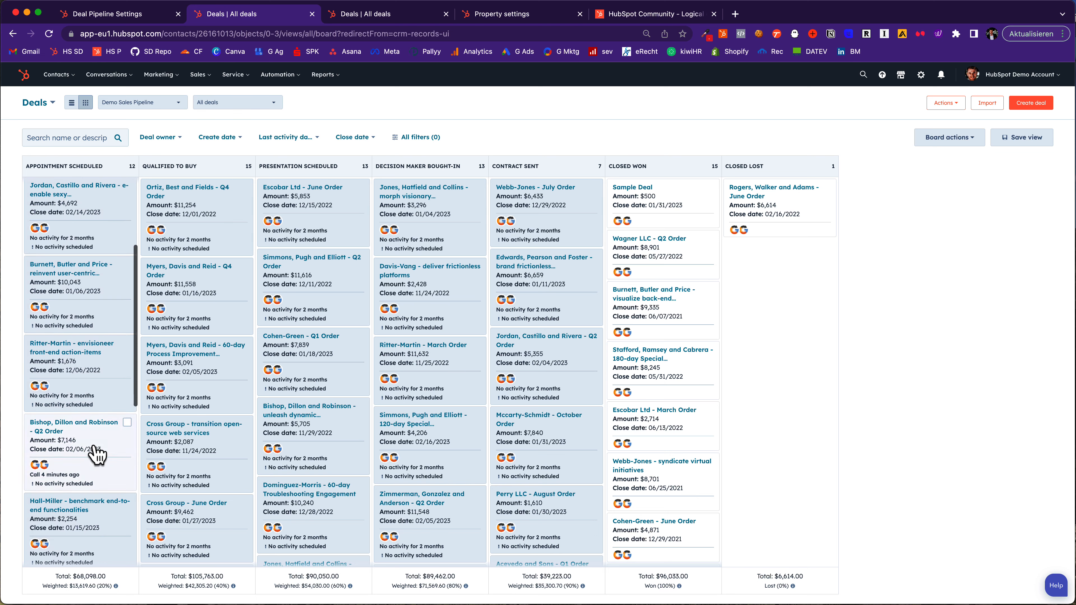
left_click_drag(102, 443, 223, 367)
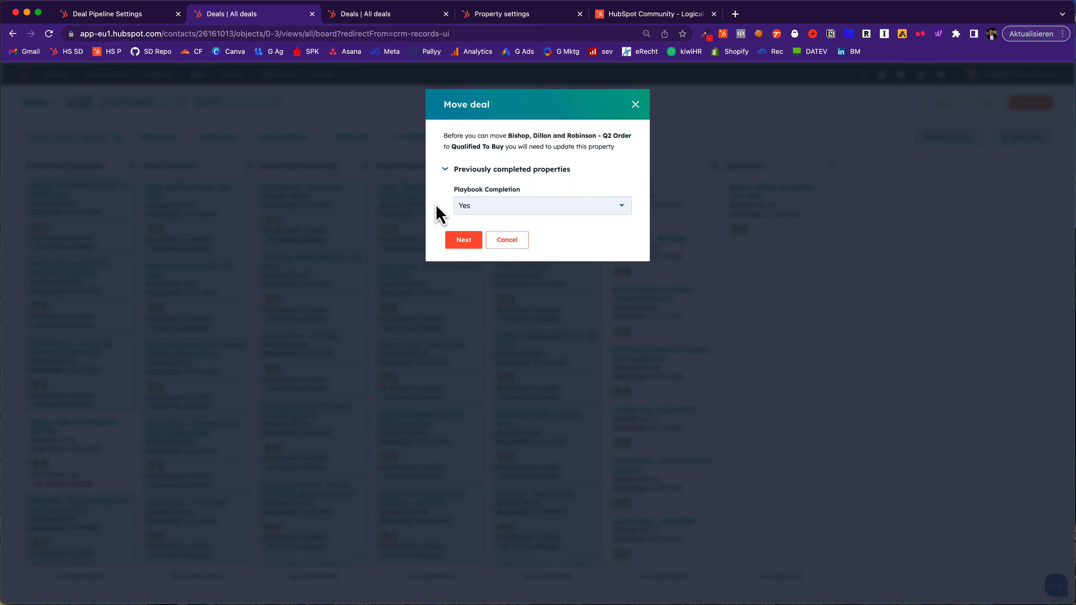
left_click(464, 242)
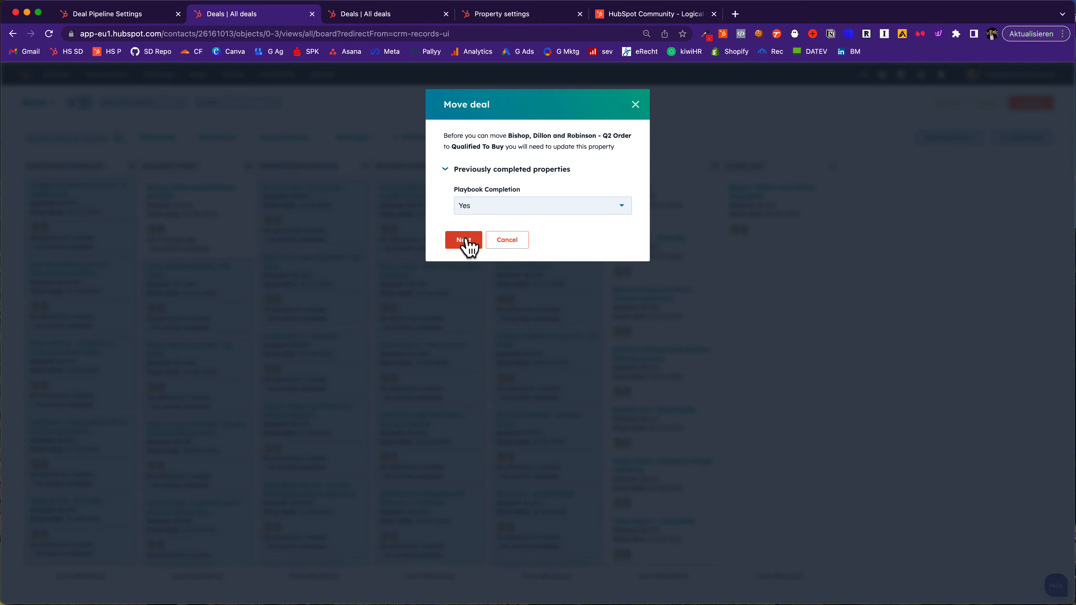